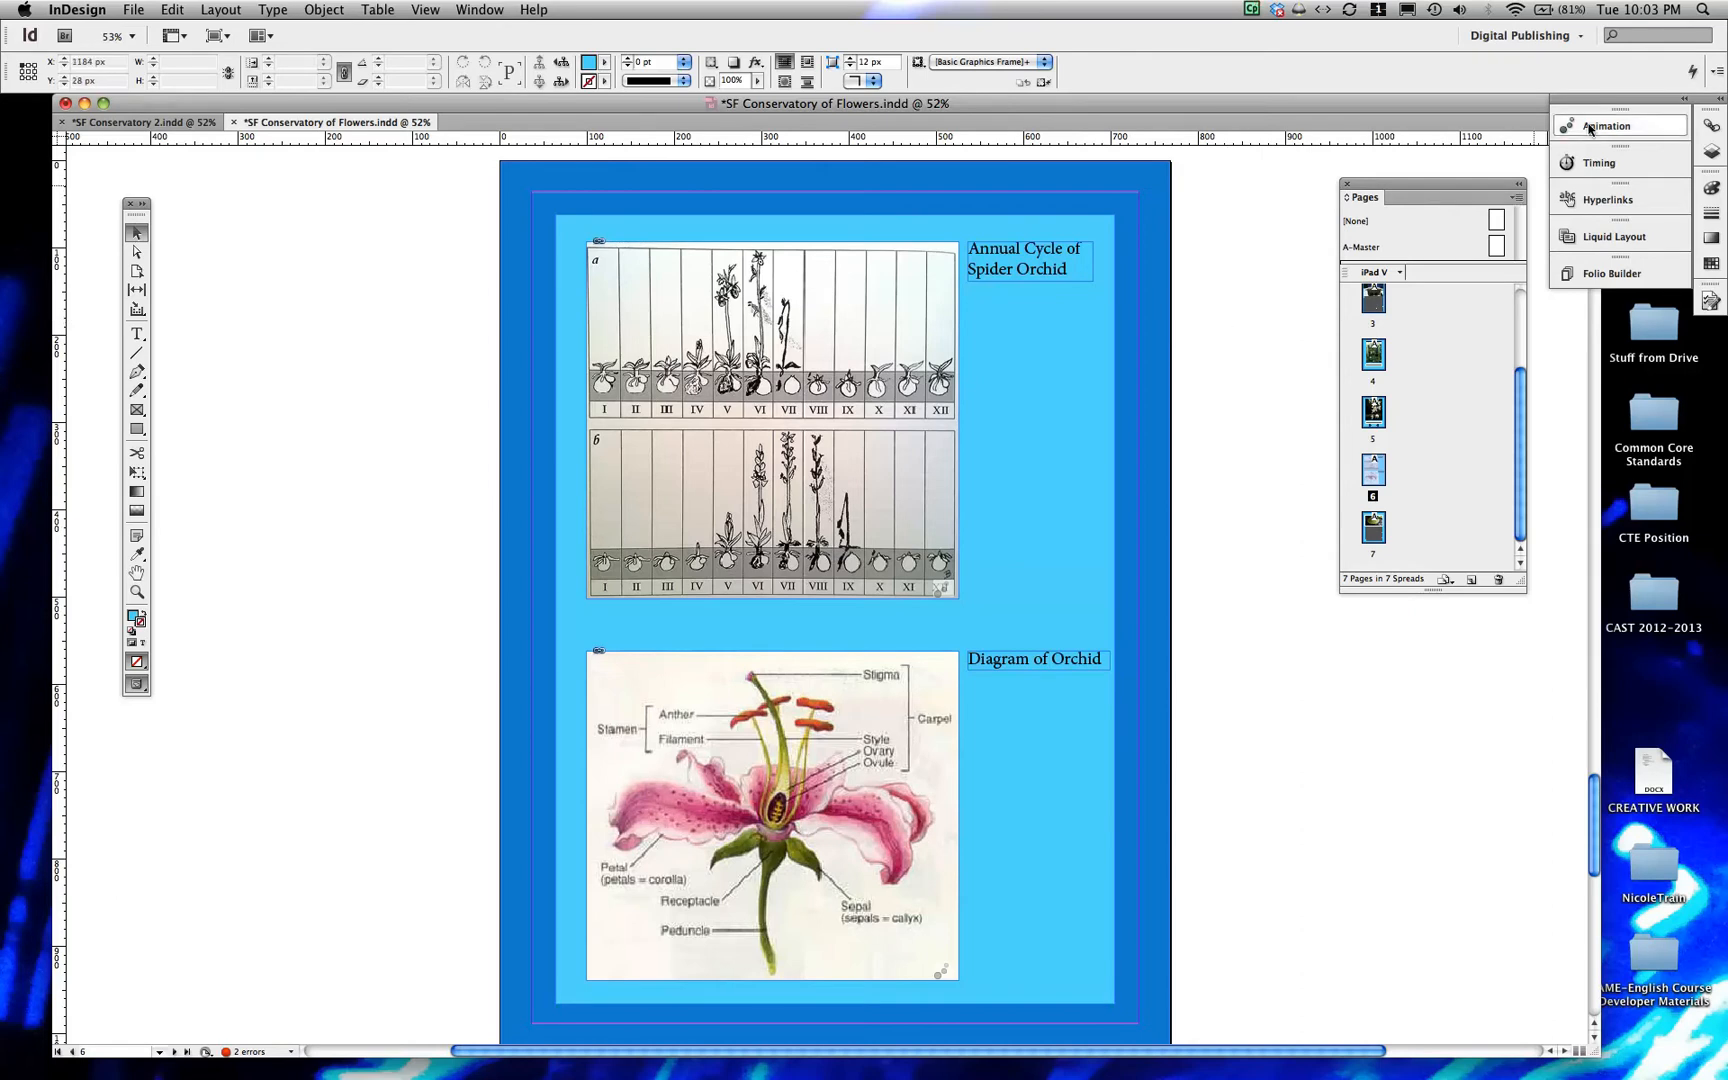
# Preview the existing animations on page 6 of SF Conservatory of Flowers.indd in the SWF Preview, play them, and close the preview
pyautogui.click(1680, 100)
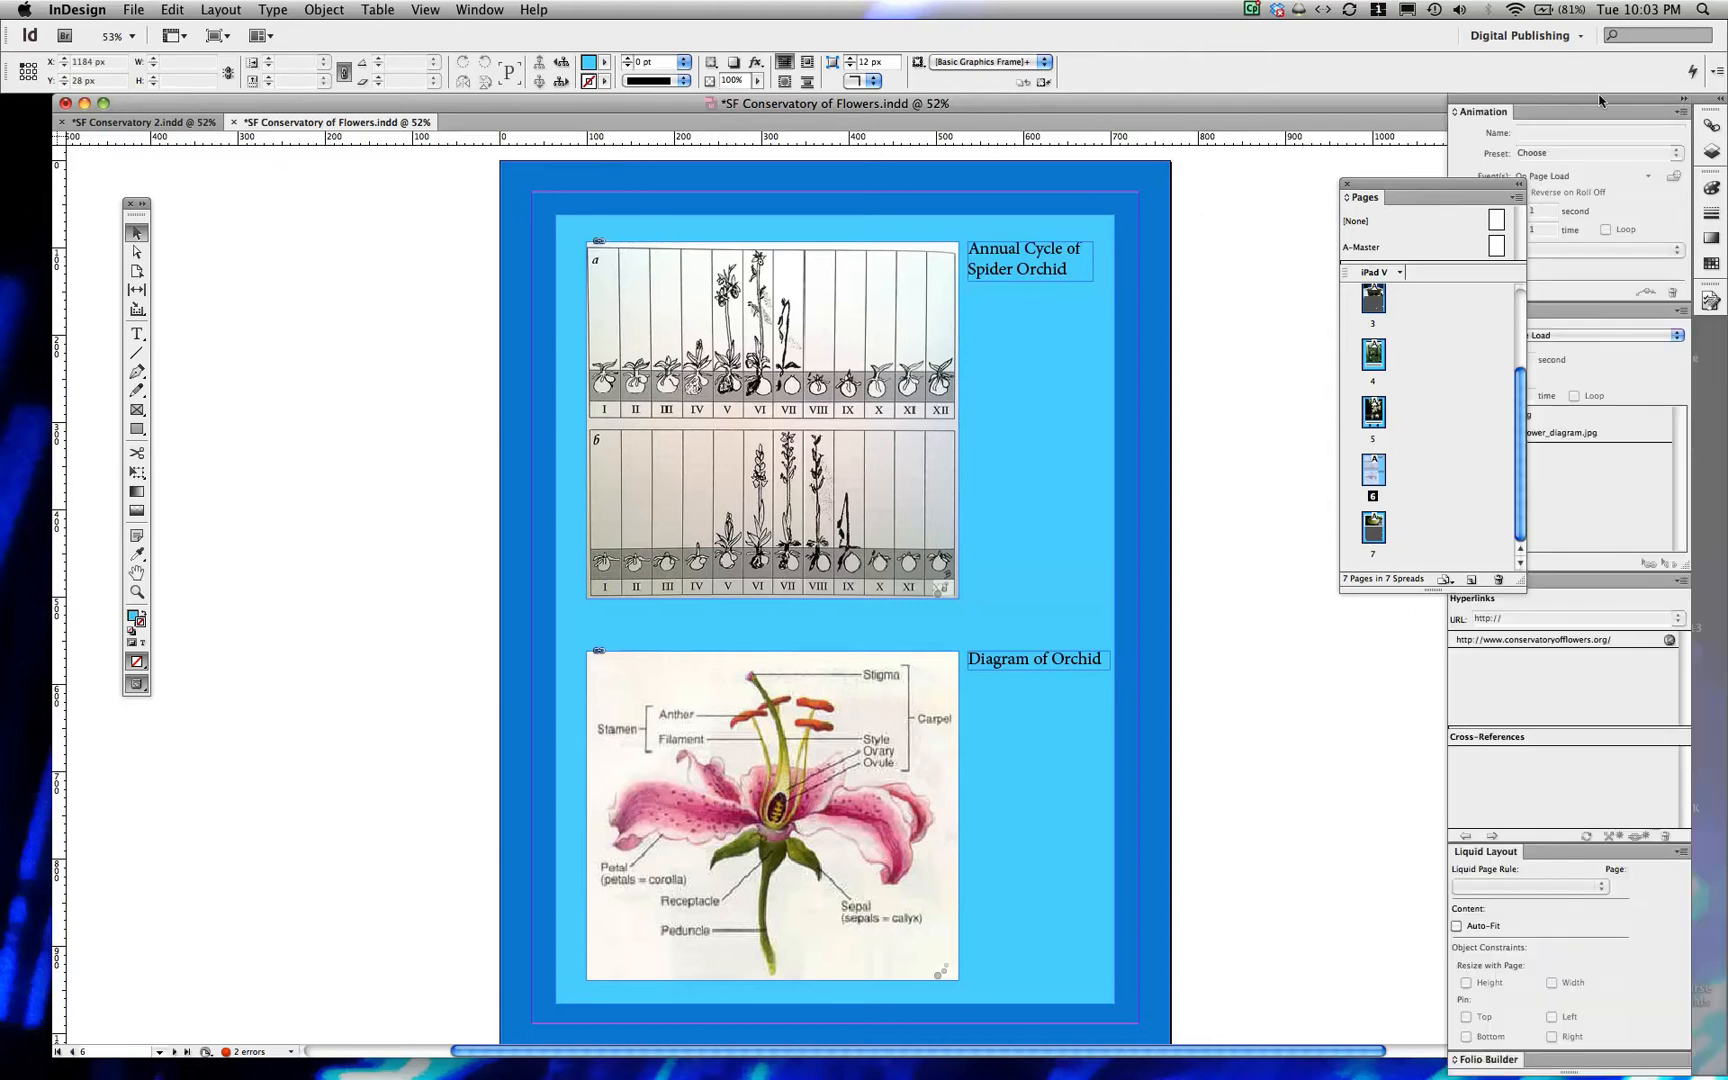
pyautogui.click(1680, 100)
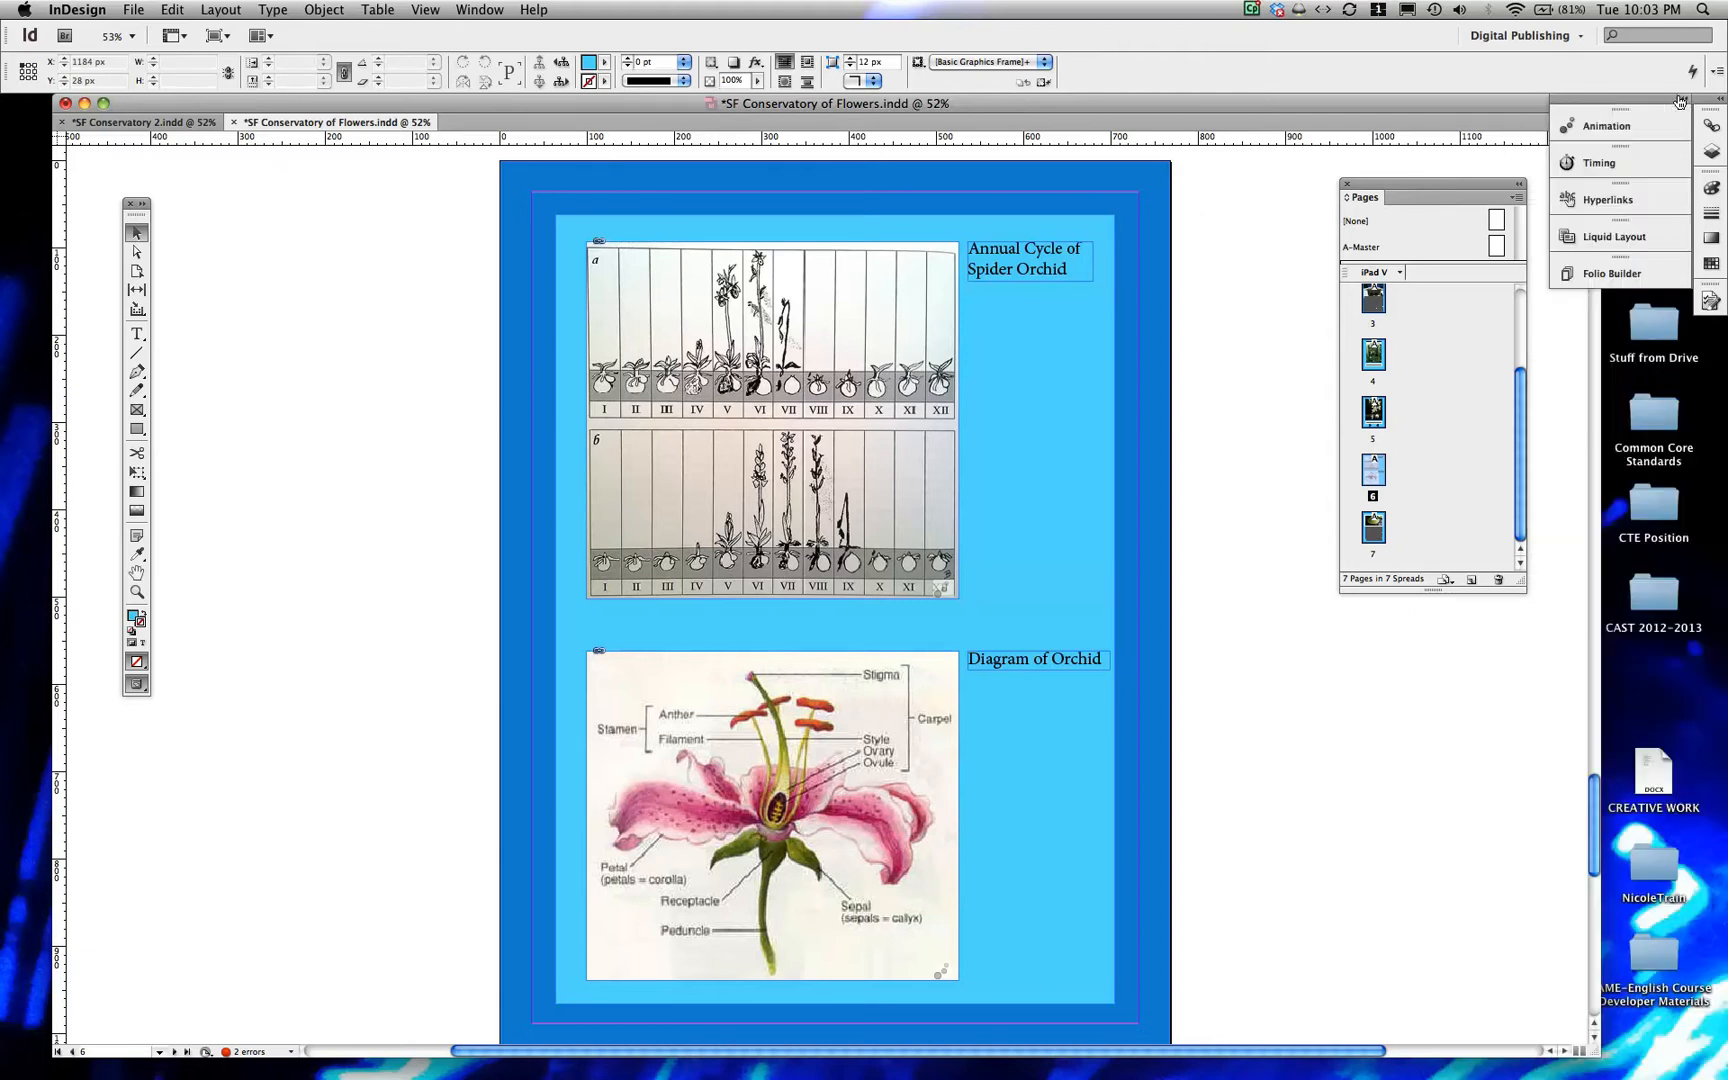
pyautogui.click(1611, 124)
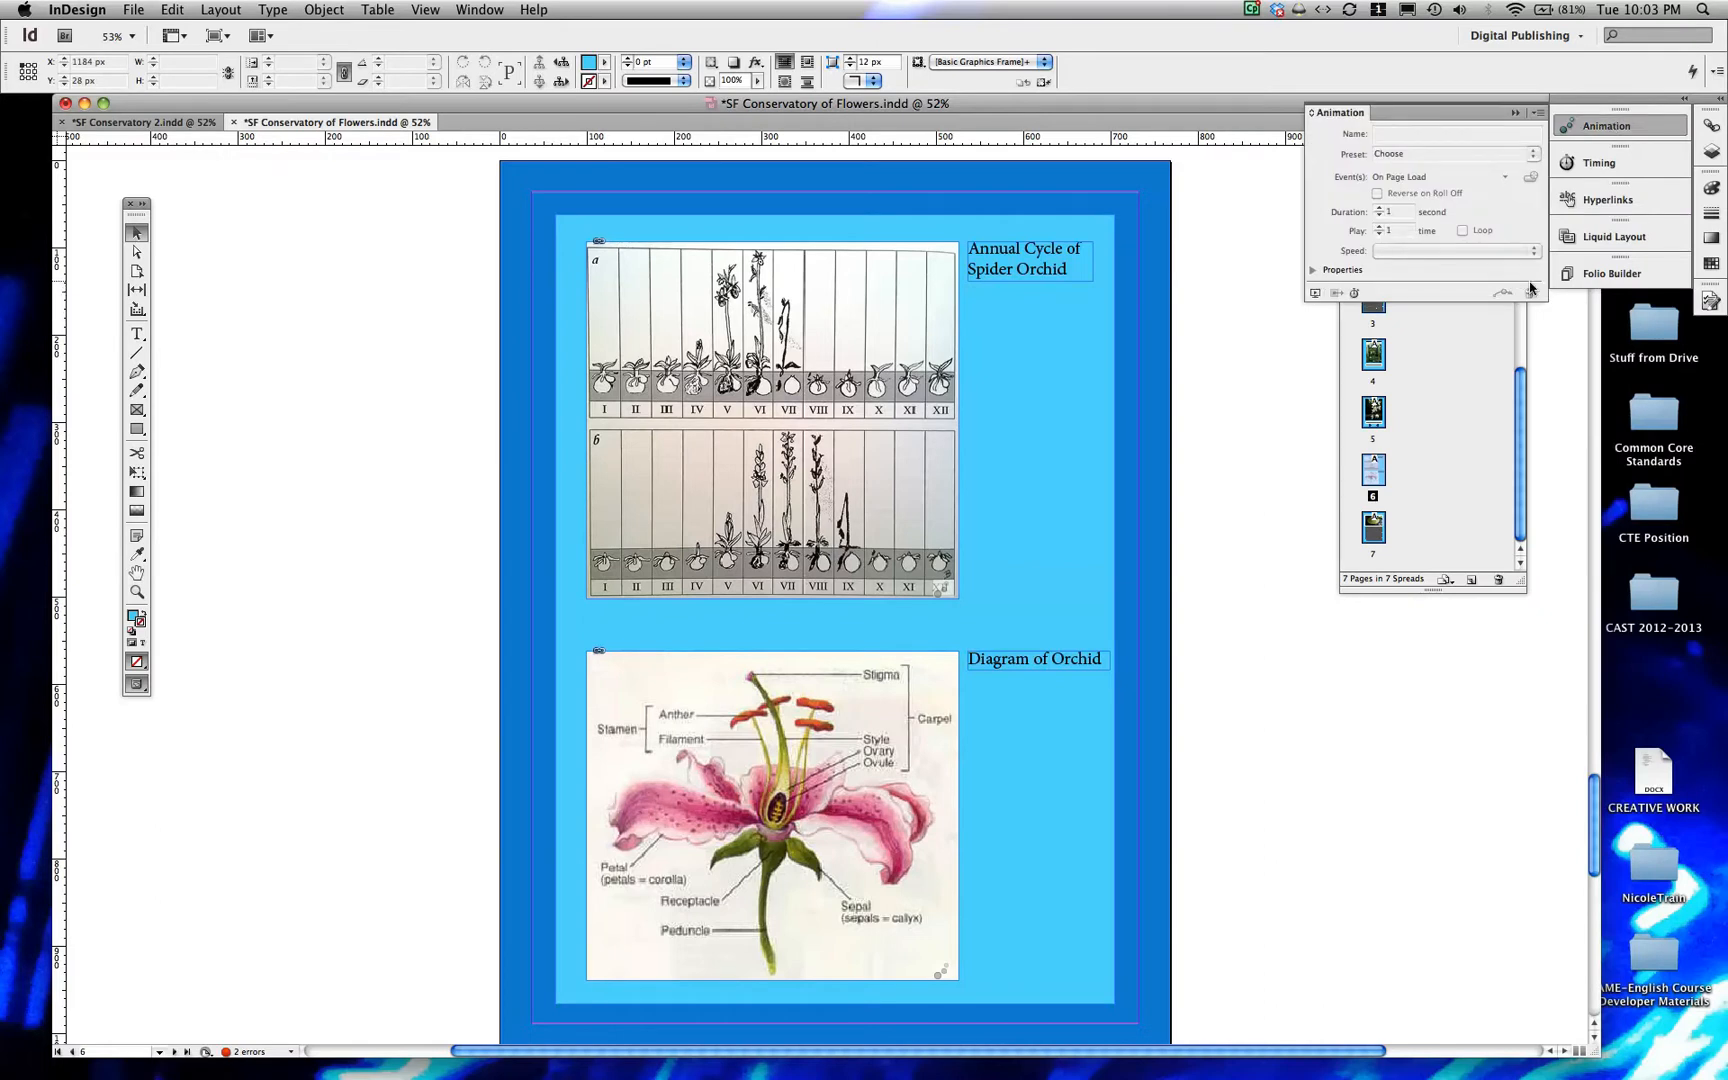
pyautogui.click(1313, 293)
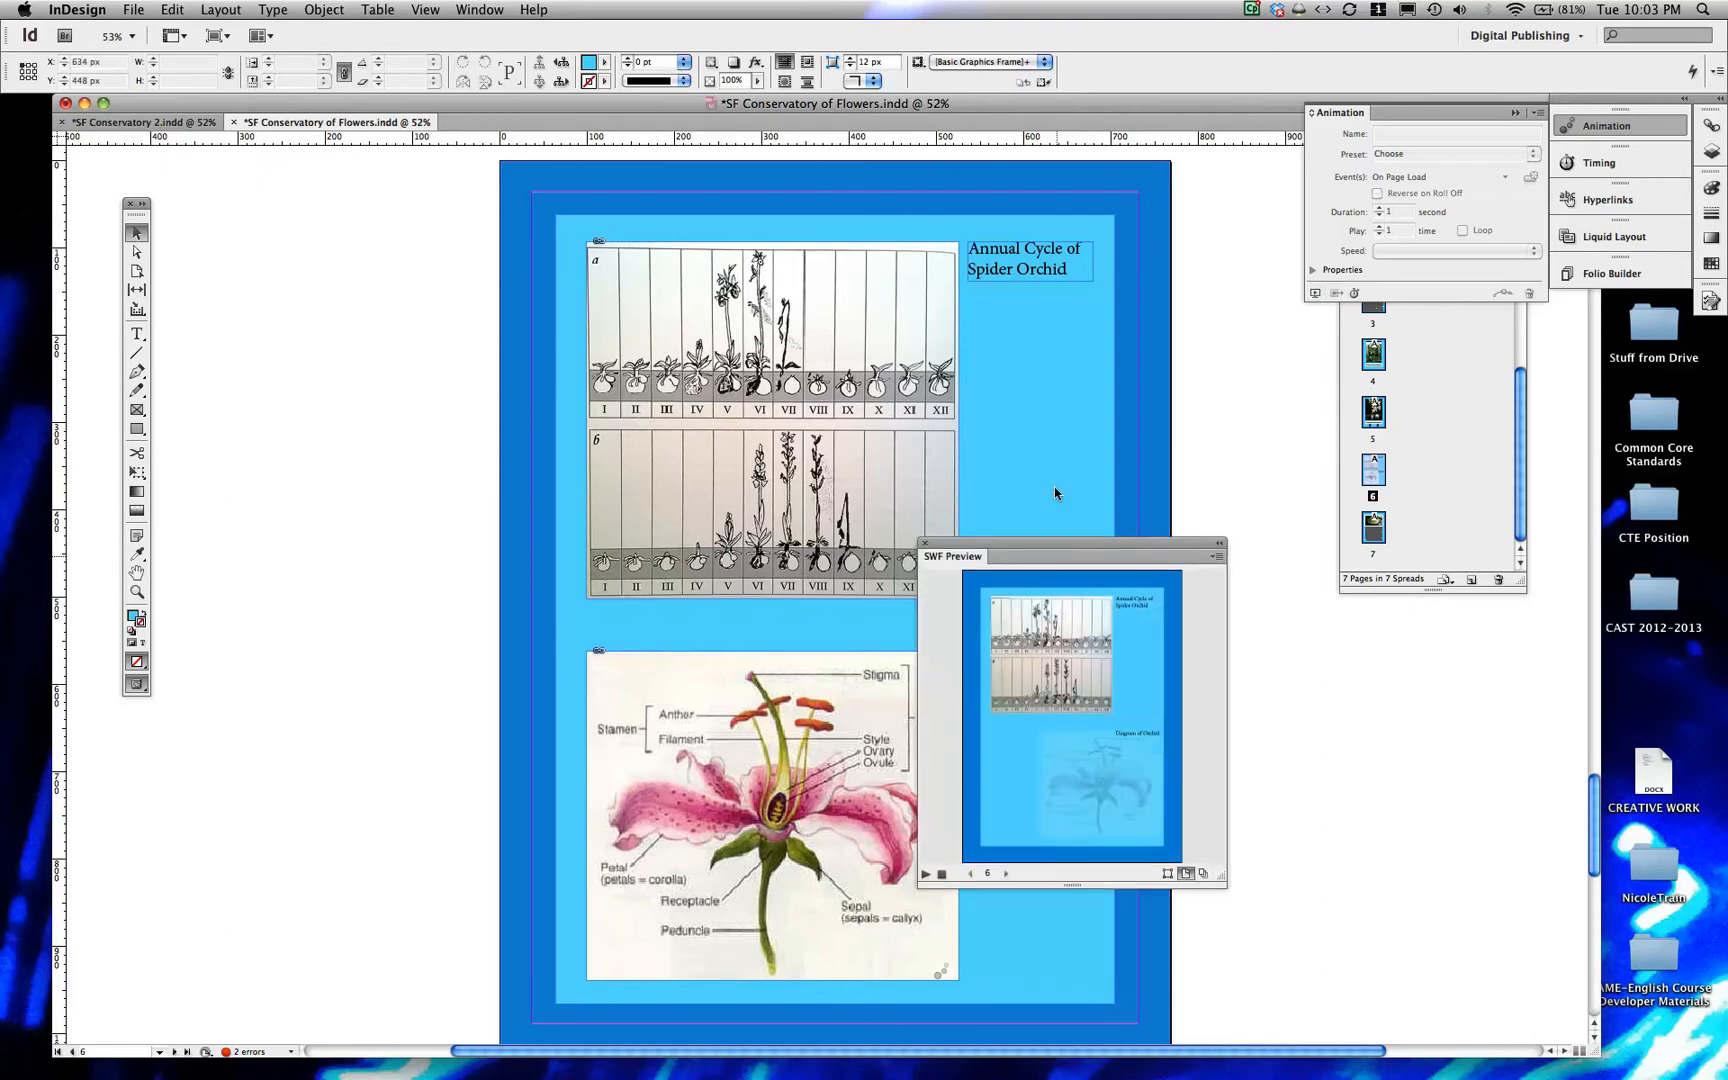
pyautogui.moveTo(1054, 545); pyautogui.dragTo(1071, 382)
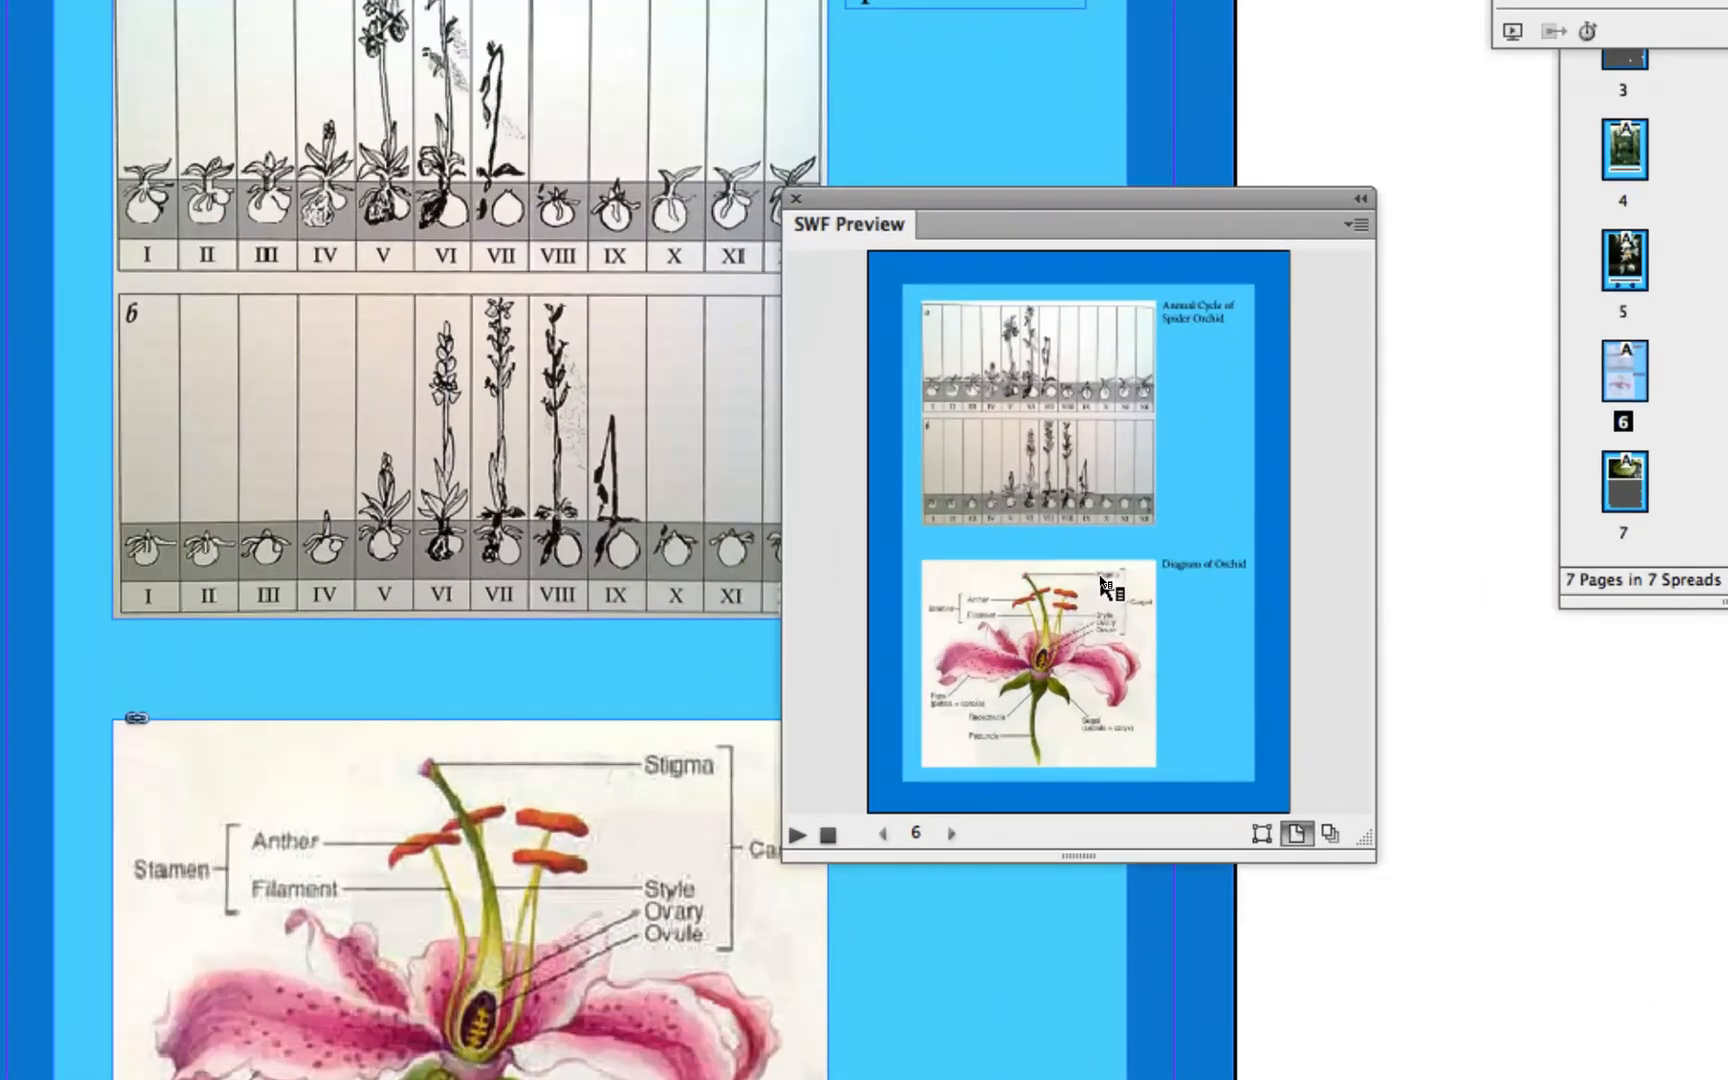
pyautogui.click(797, 834)
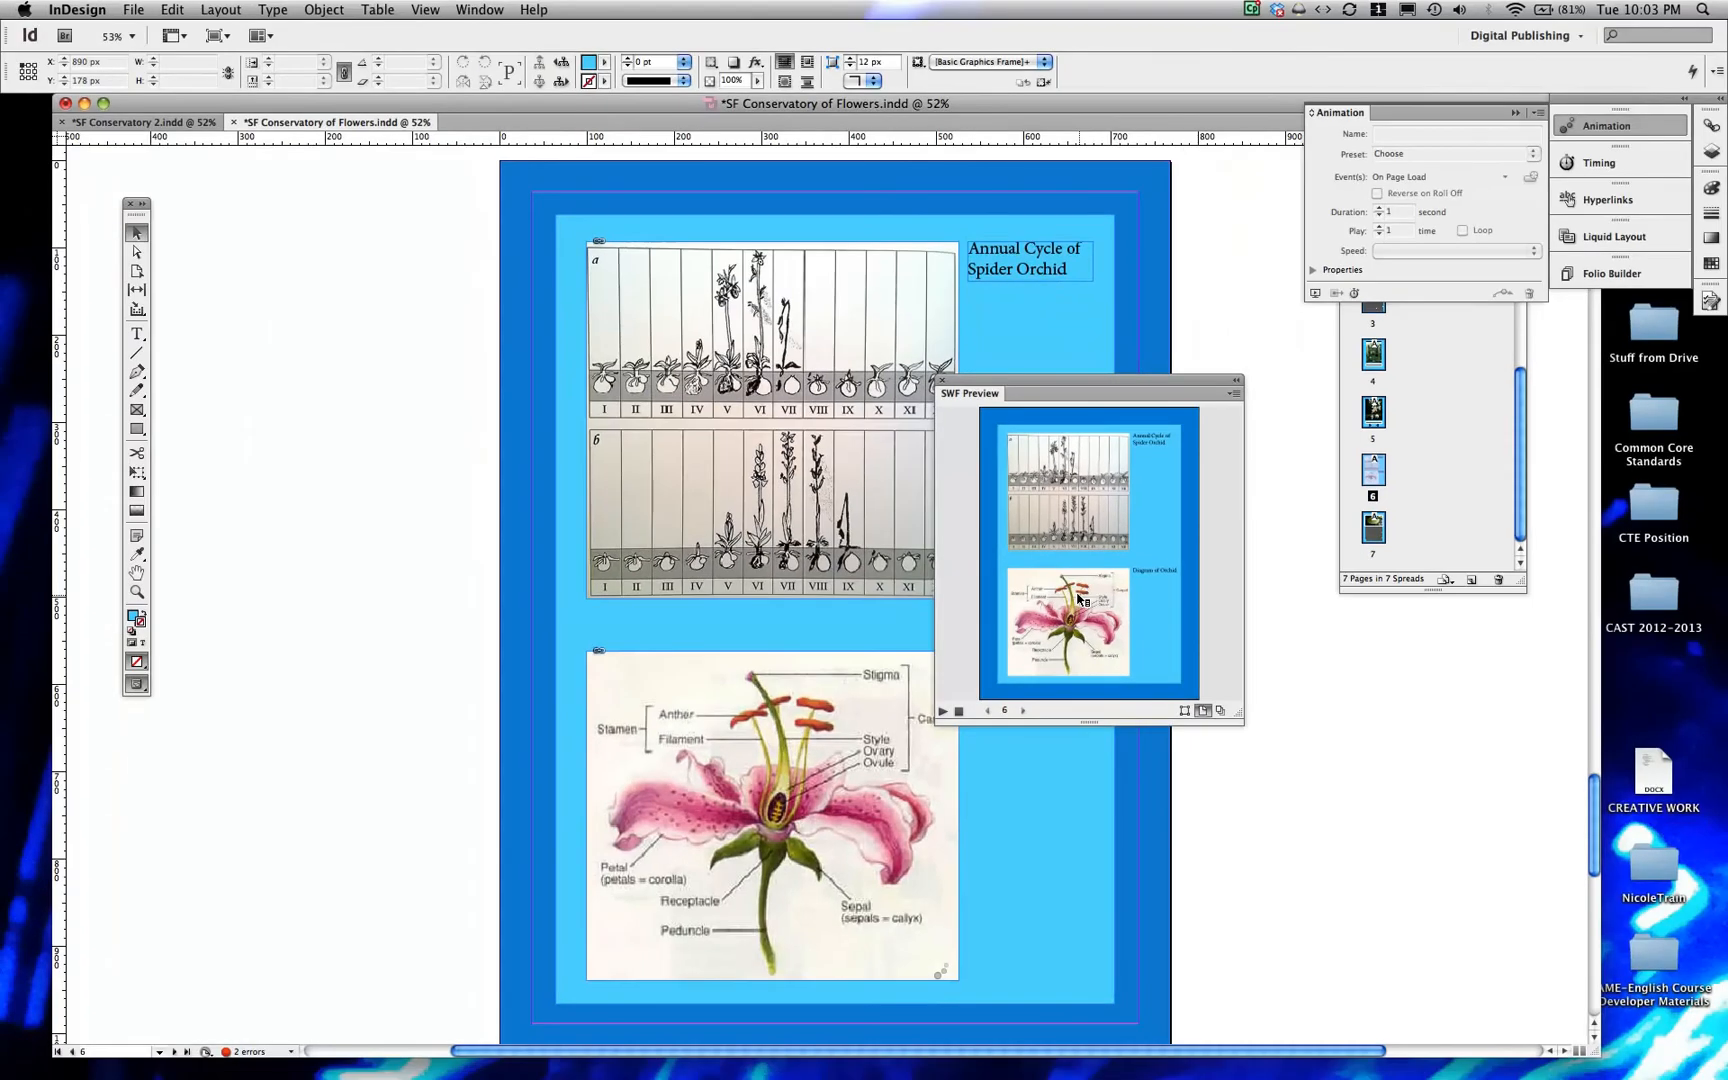
pyautogui.moveTo(1077, 375); pyautogui.dragTo(1129, 390)
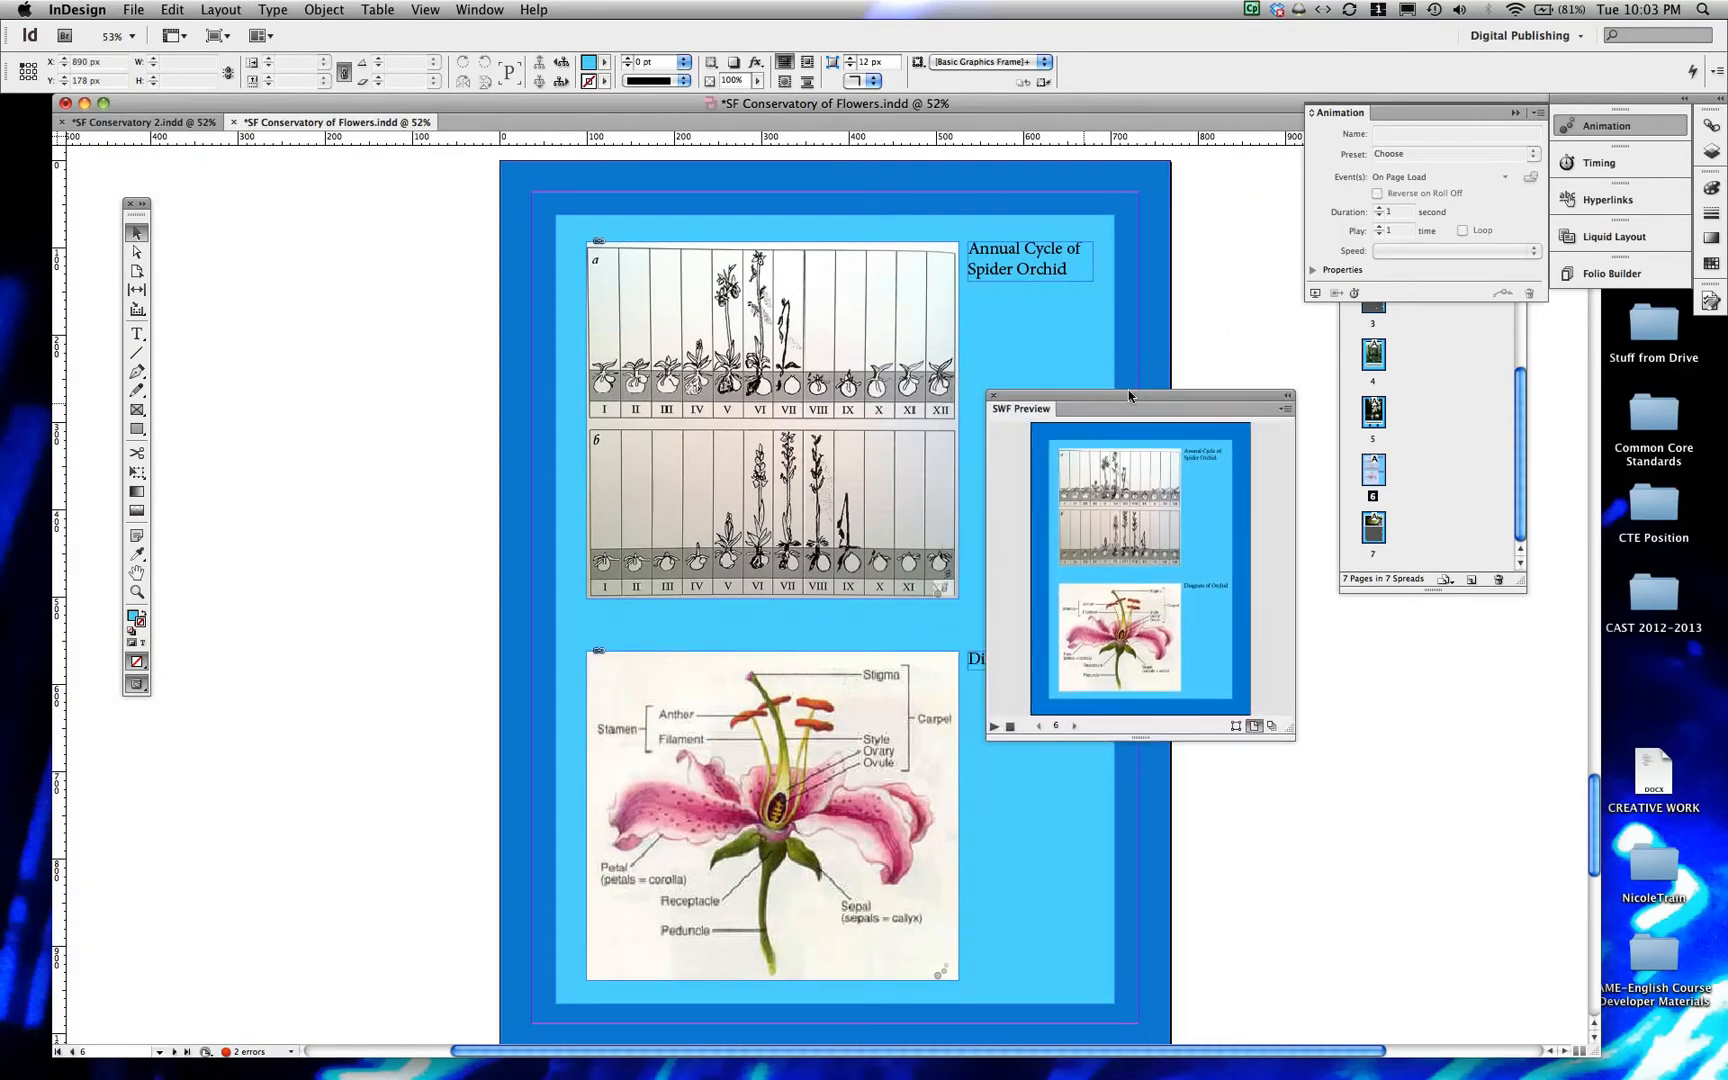
pyautogui.click(990, 396)
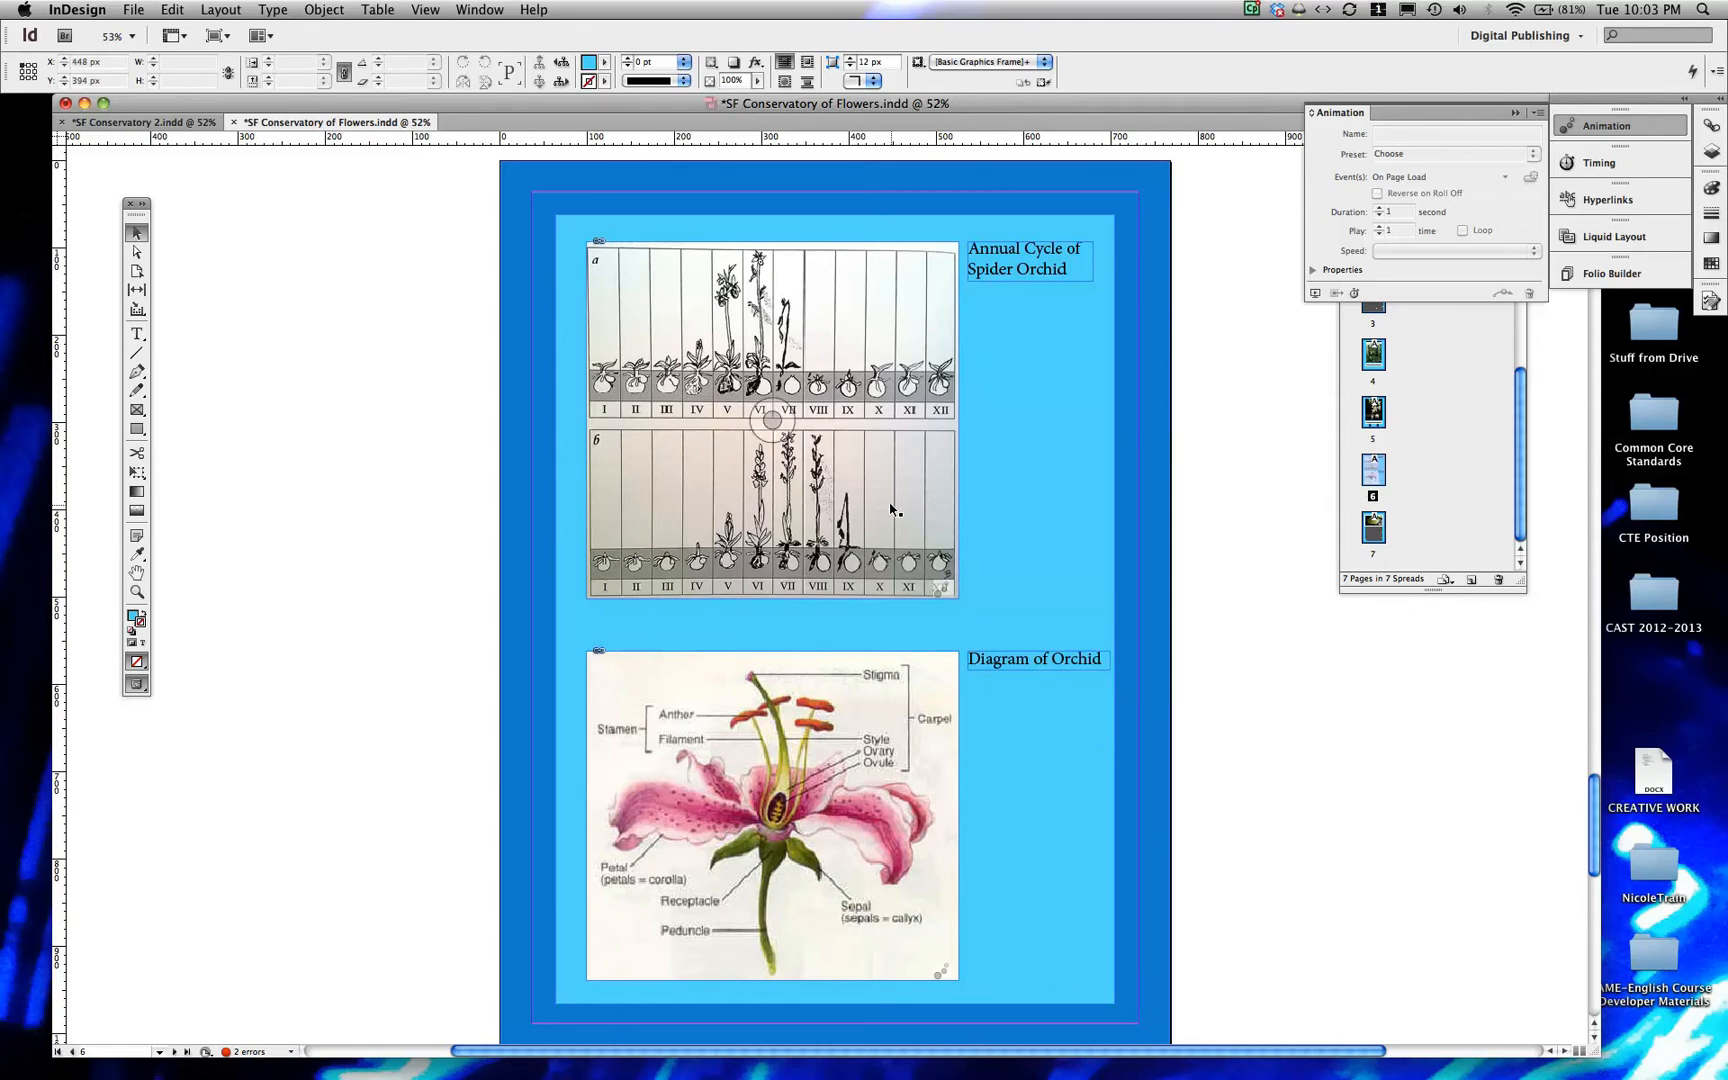
# Switch to SF Conservatory 2.indd and duplicate page 6 at the end of the document
pyautogui.click(148, 125)
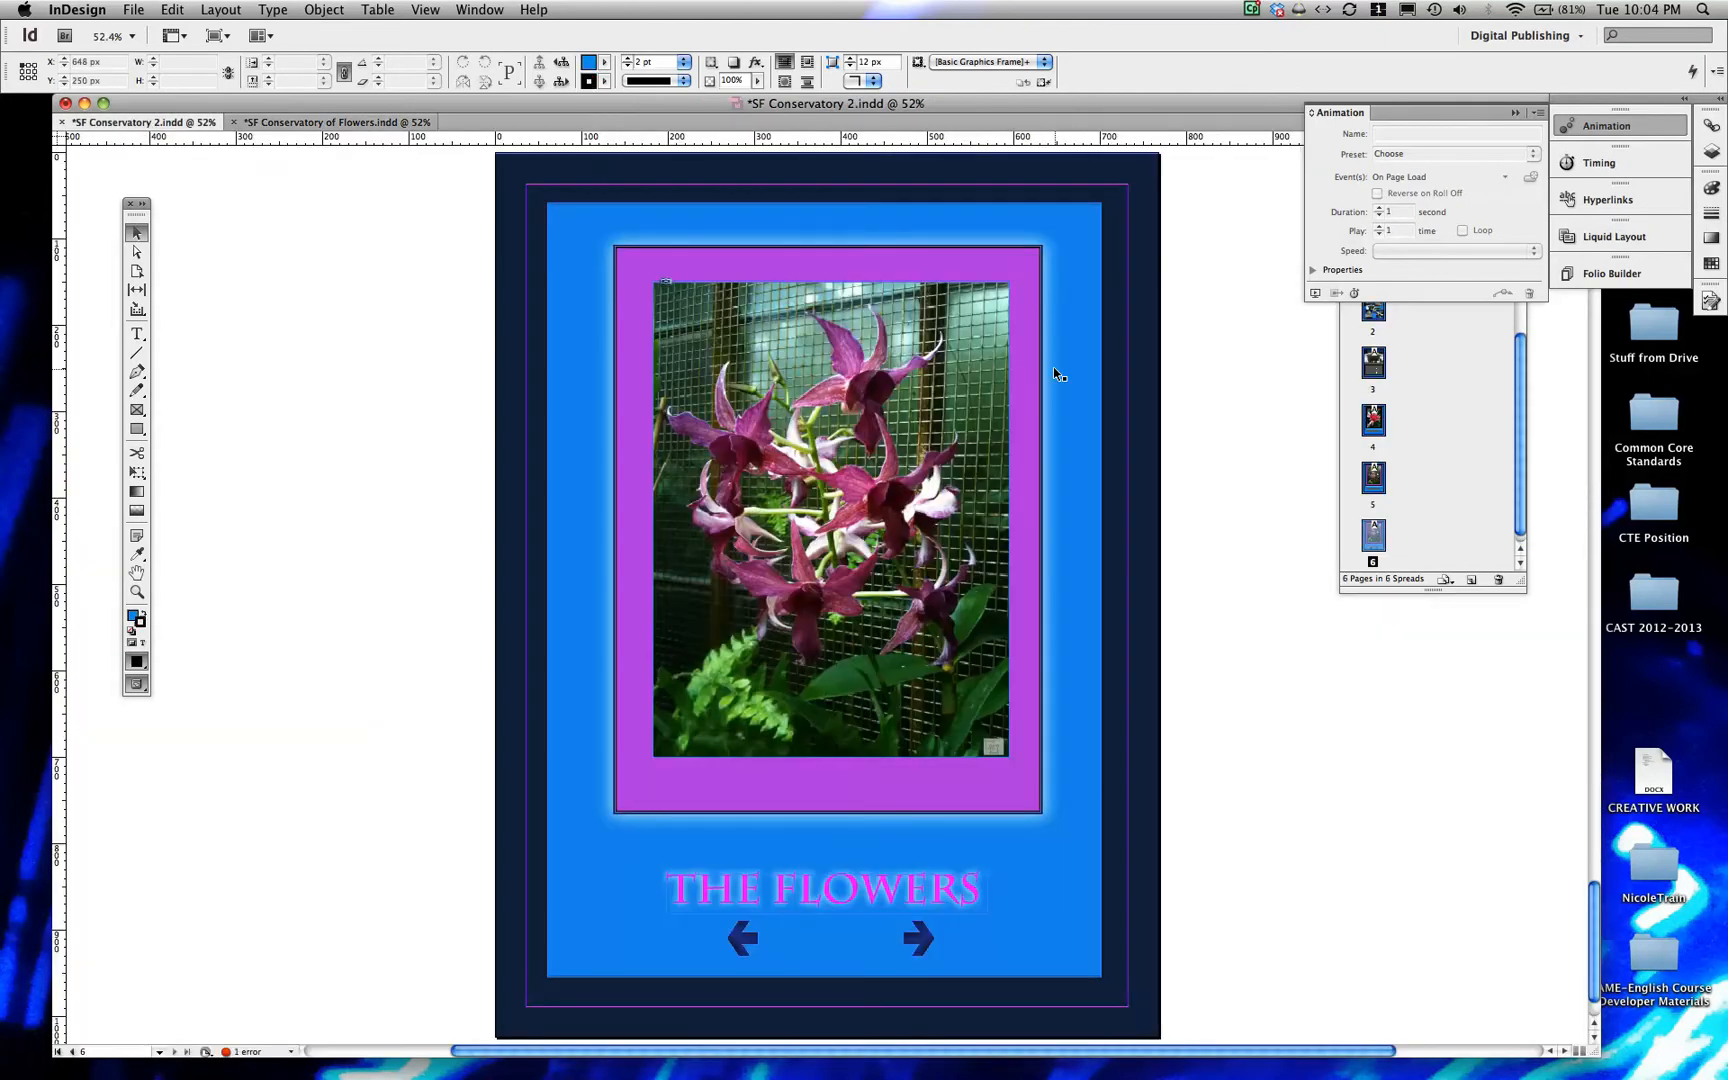
pyautogui.click(1519, 452)
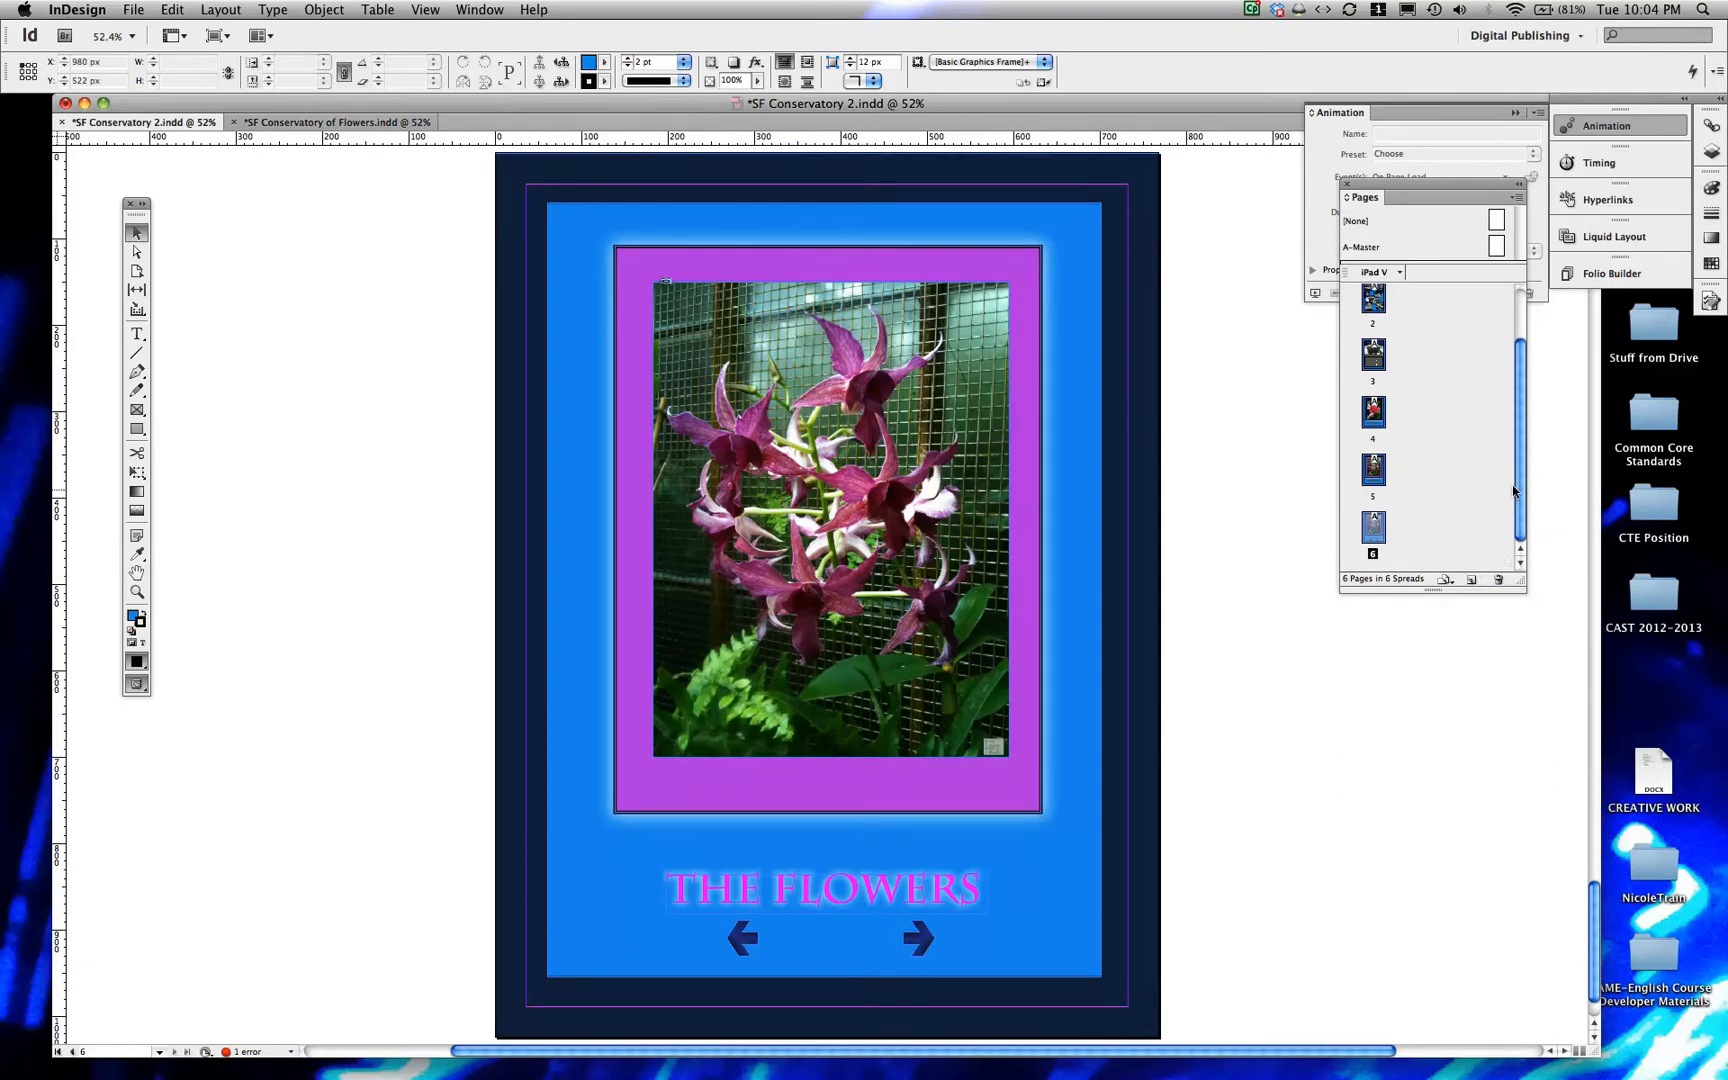
pyautogui.moveTo(1373, 530); pyautogui.dragTo(1470, 578)
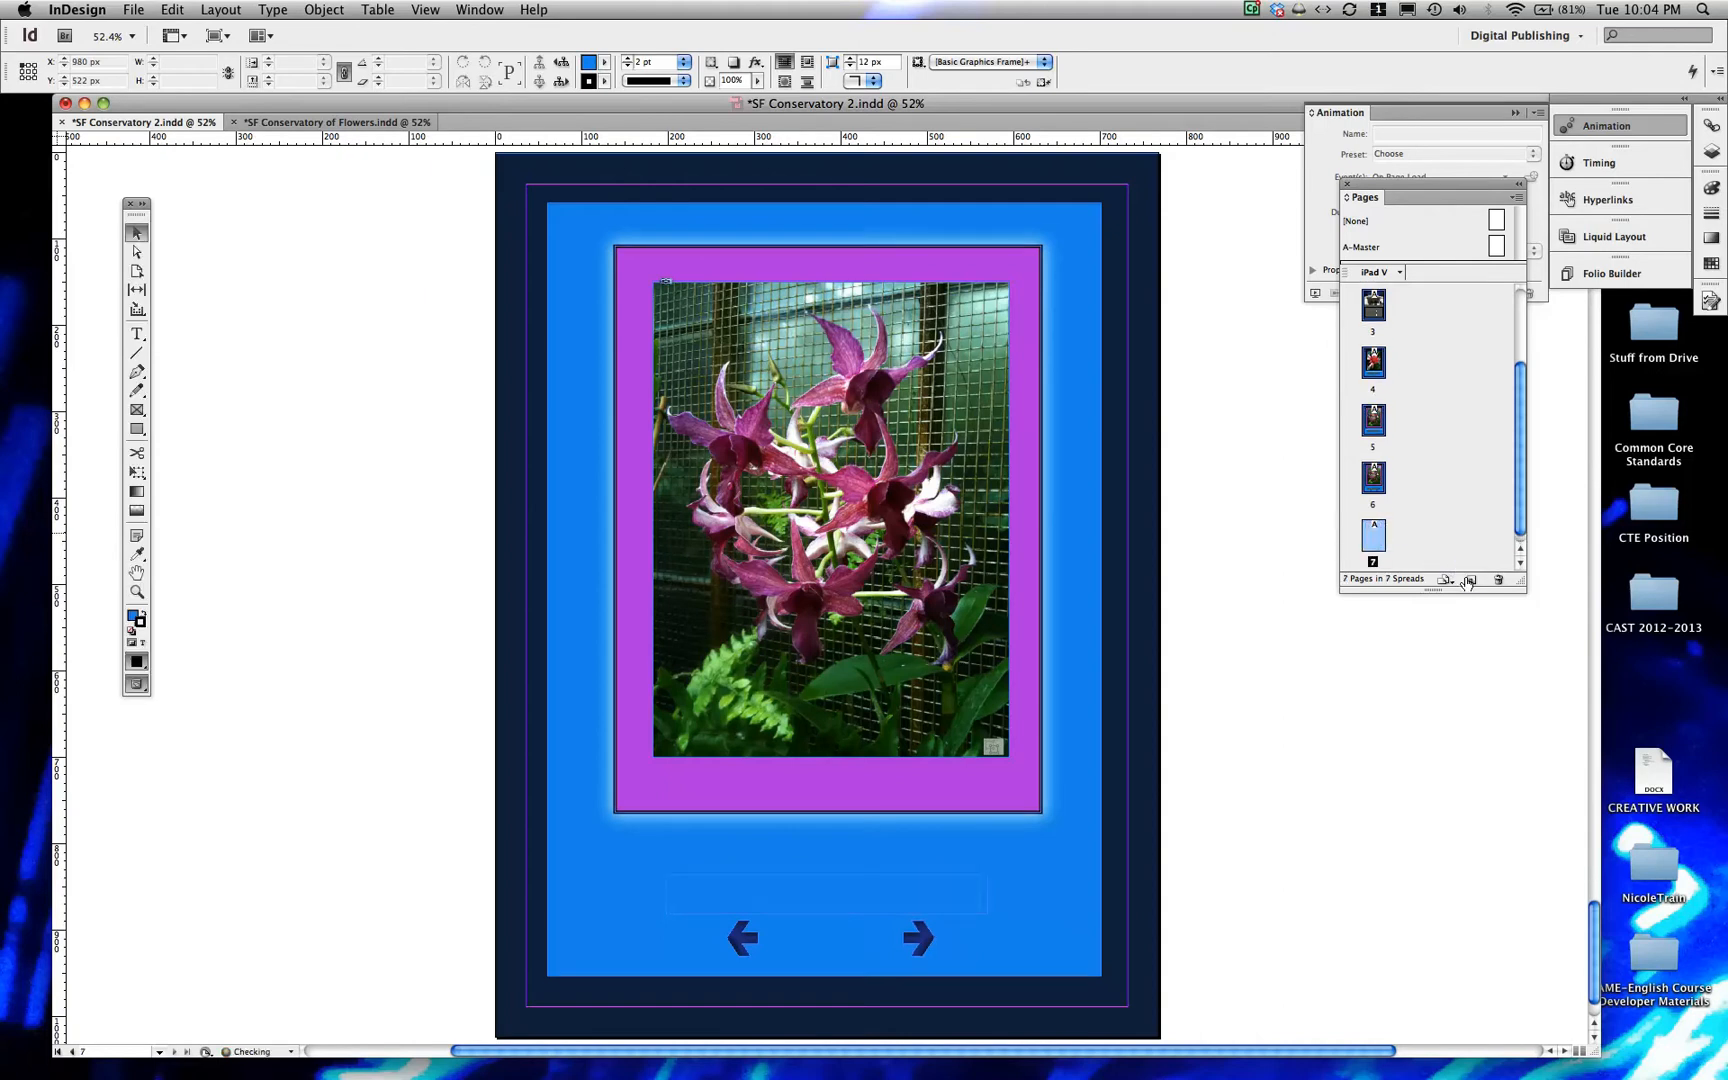
# Clear the duplicated page by deleting the orchid photo, its purple frame, the THE FLOWERS title and both navigation arrows
pyautogui.press('BackSpace')
pyautogui.click(940, 365)
pyautogui.press('BackSpace')
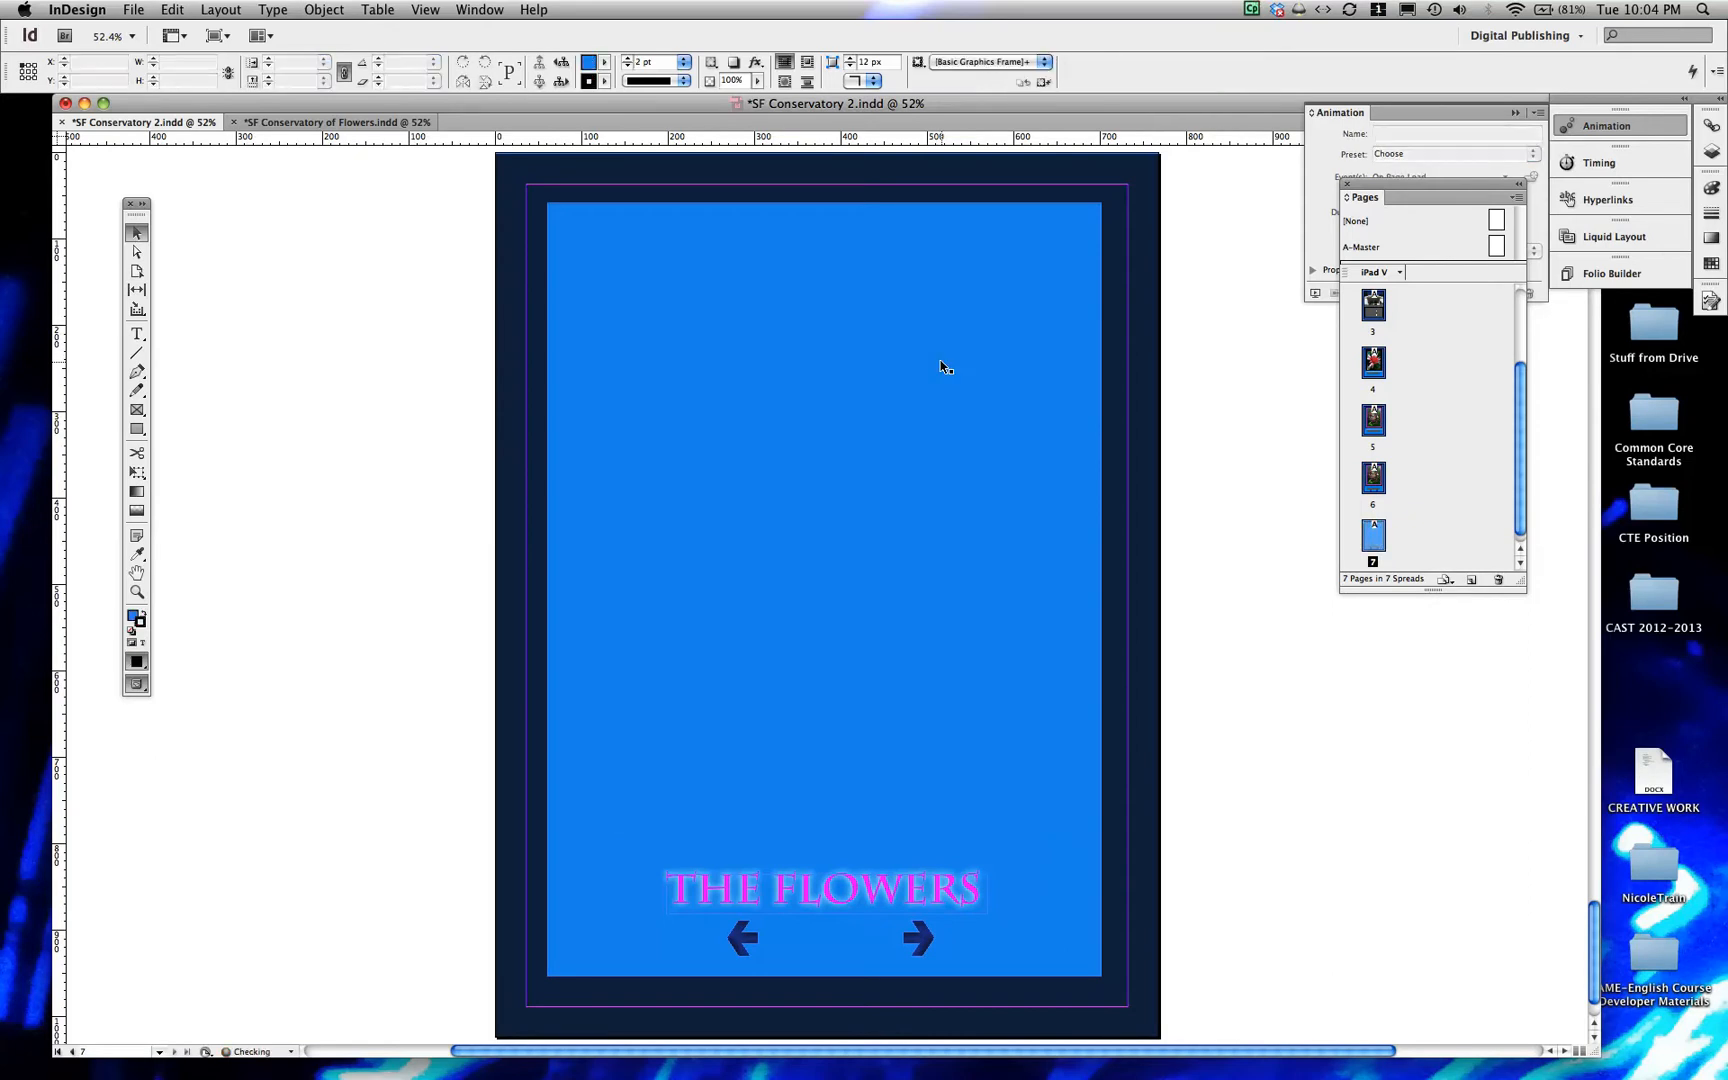
pyautogui.click(884, 891)
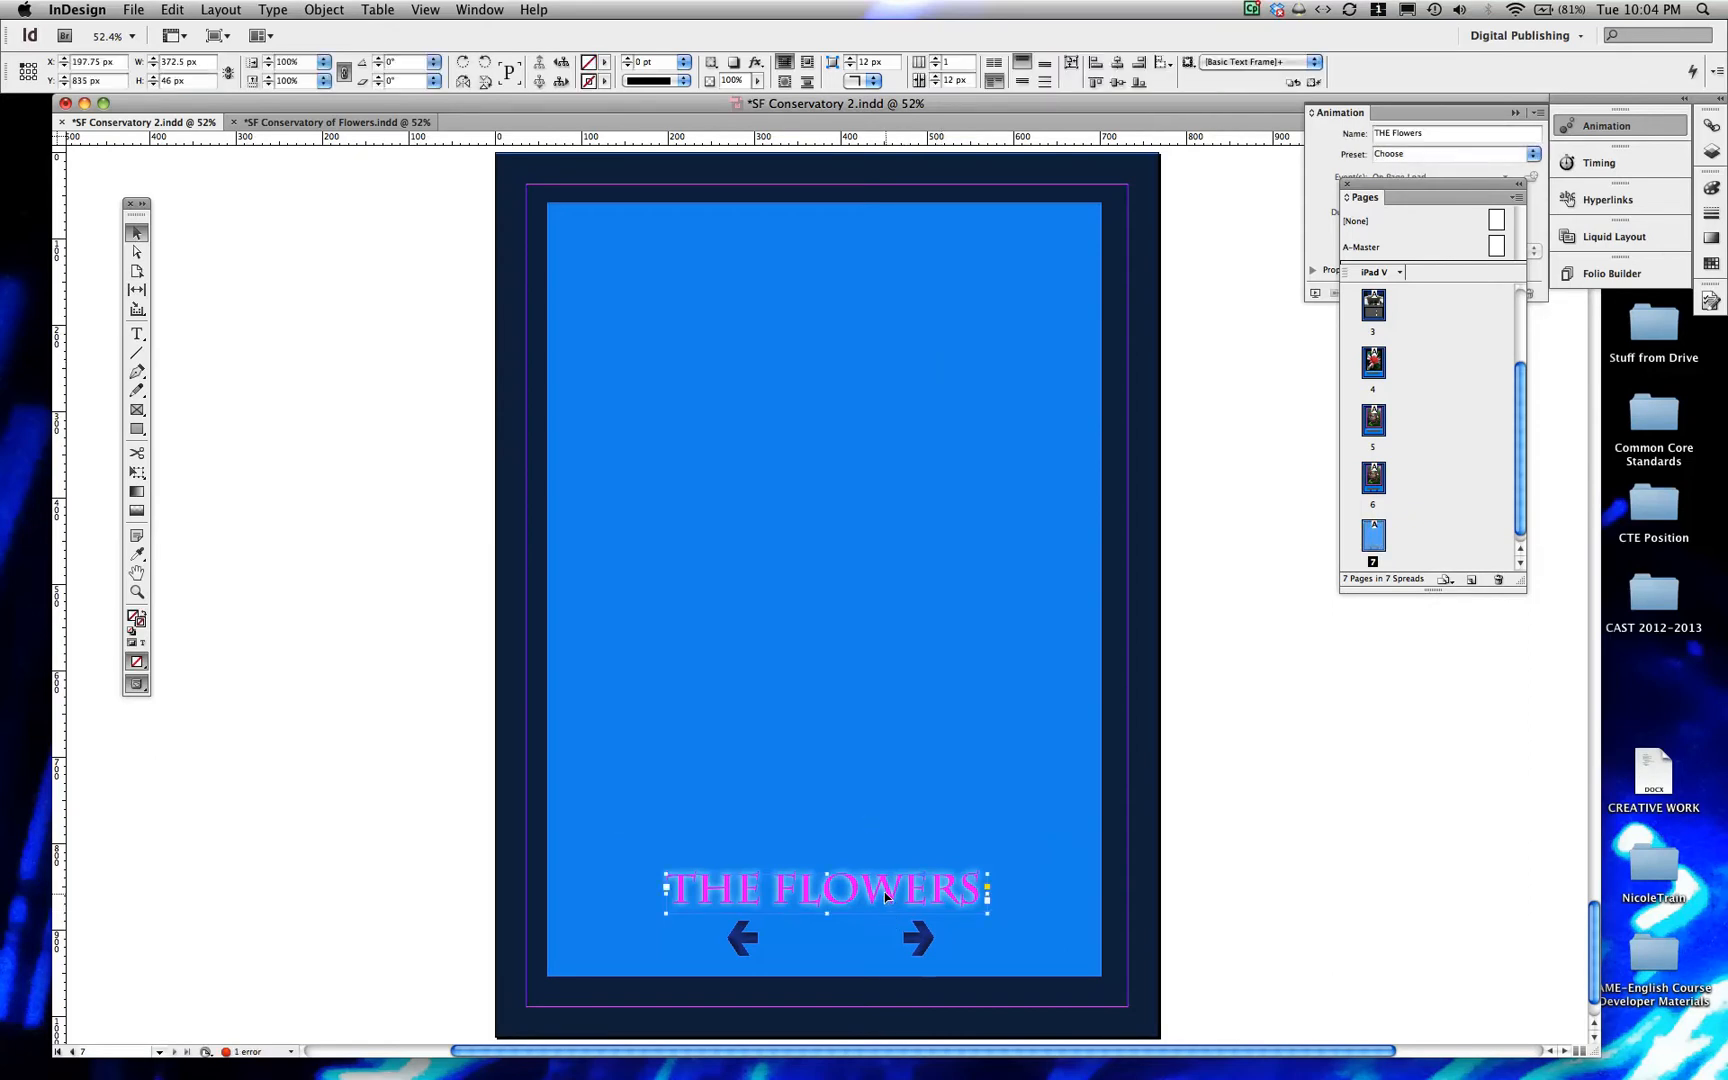
pyautogui.press('BackSpace')
pyautogui.click(917, 923)
pyautogui.press('BackSpace')
pyautogui.click(748, 936)
pyautogui.press('BackSpace')
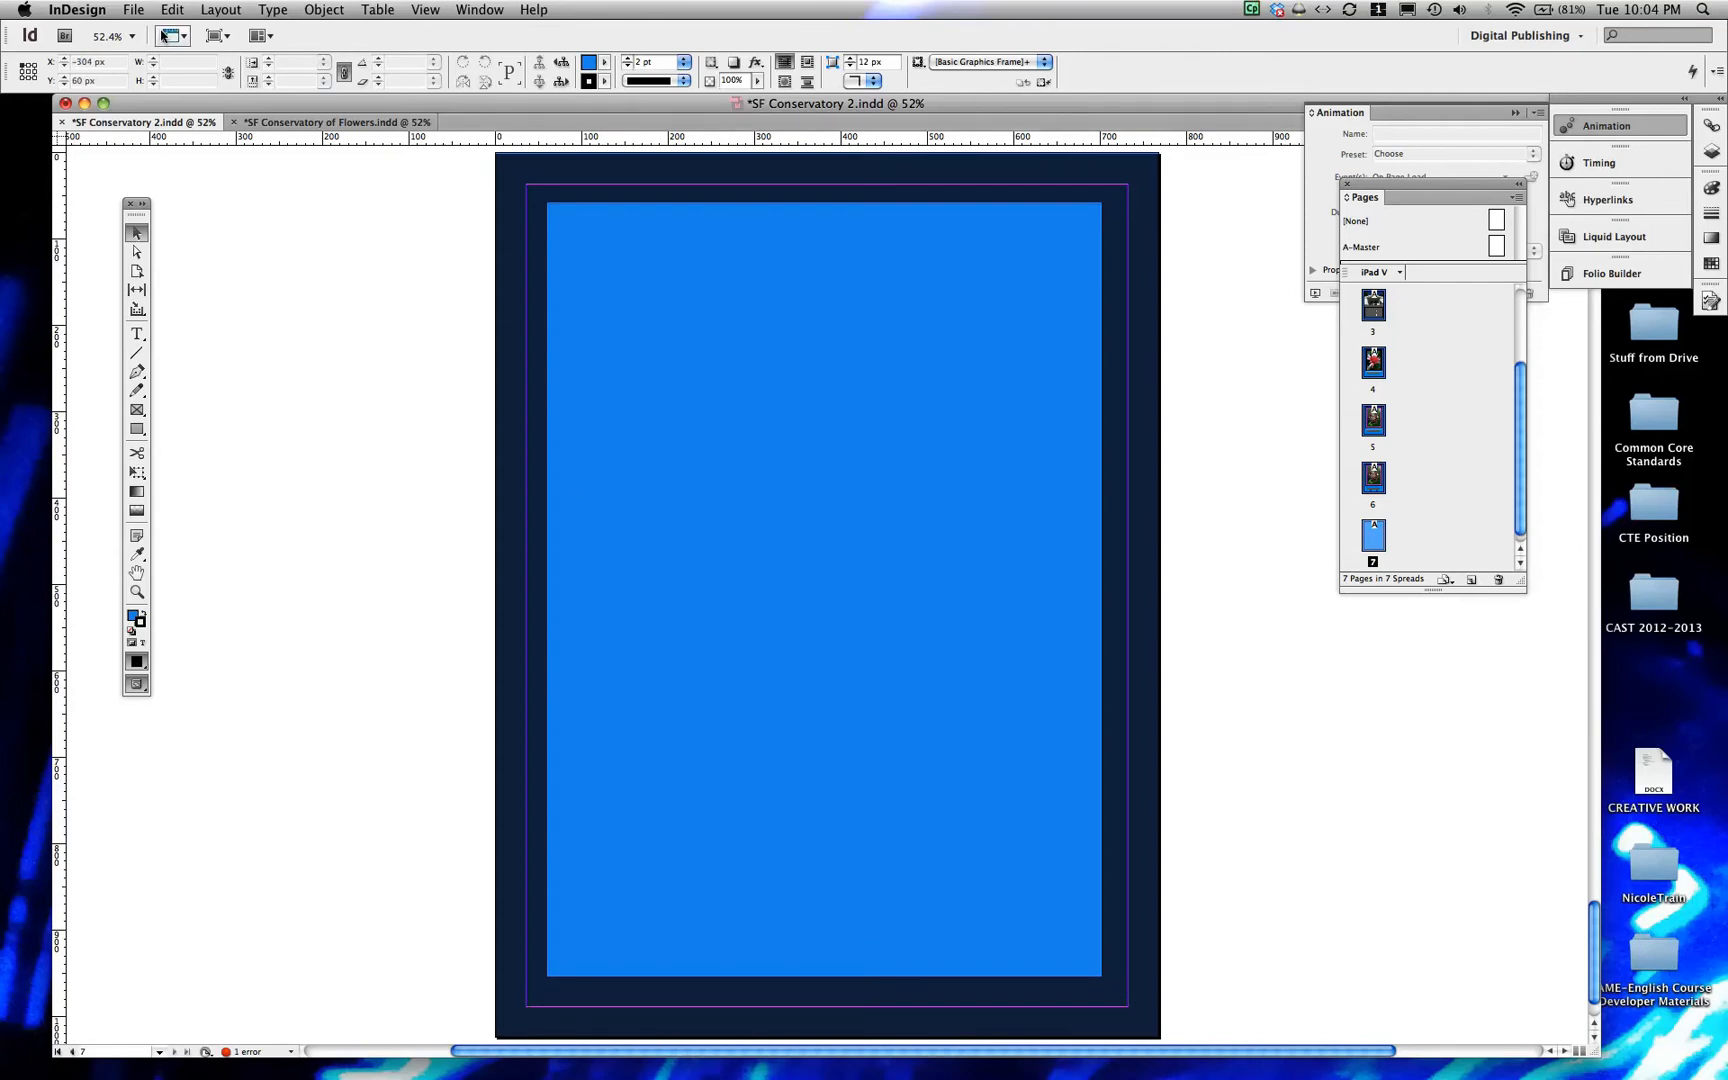
# Place annualcycle.jpg in the upper left of the blue area, about 364 px wide and 369 px high
pyautogui.click(133, 9)
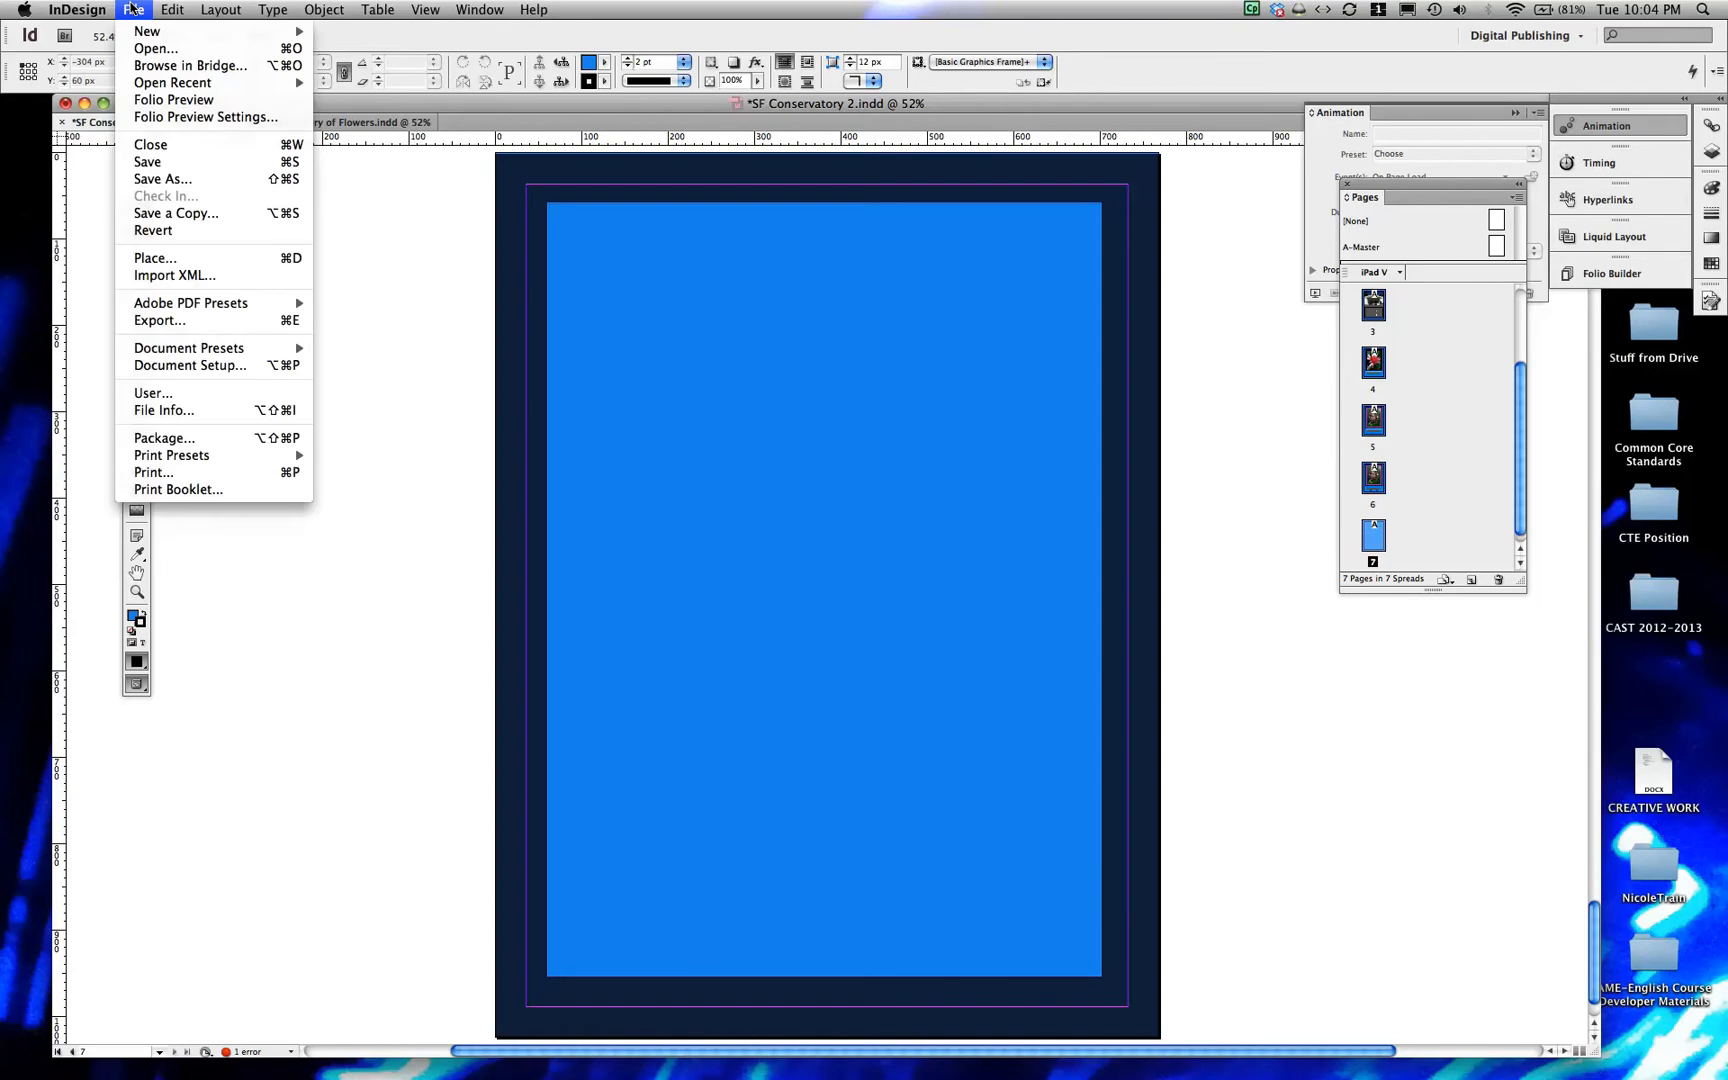
pyautogui.click(183, 258)
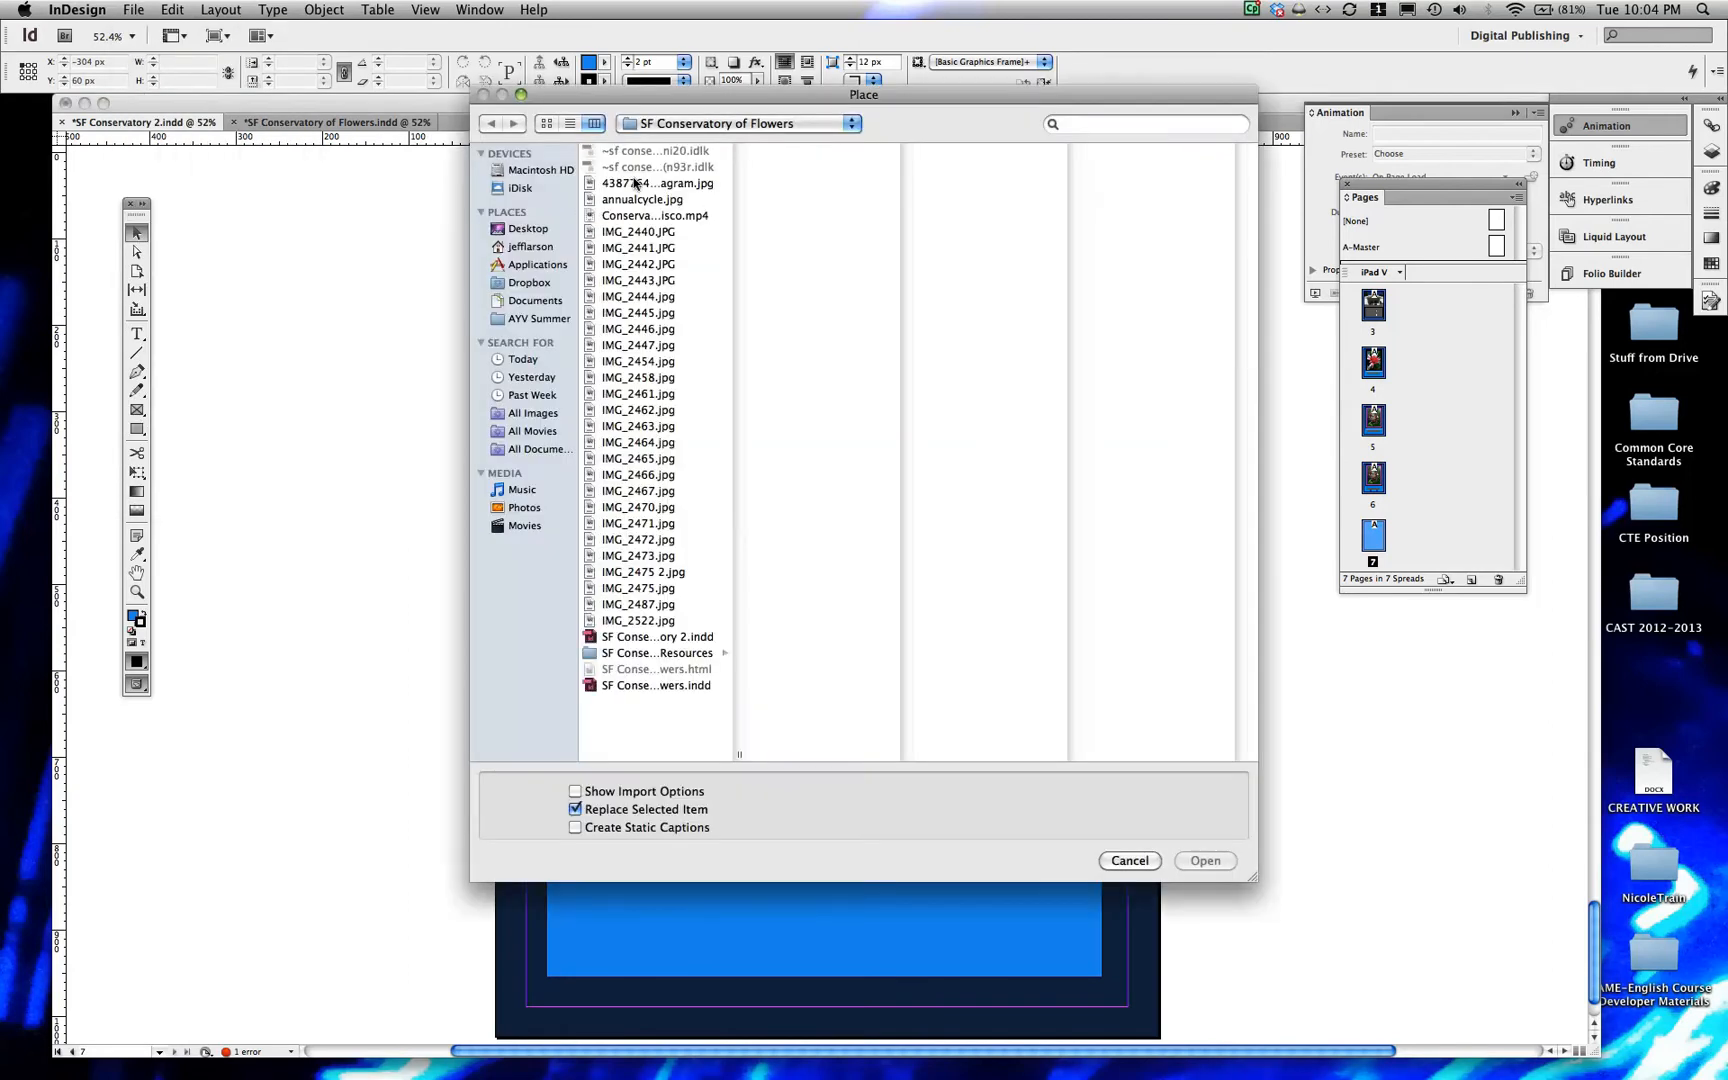
pyautogui.click(634, 184)
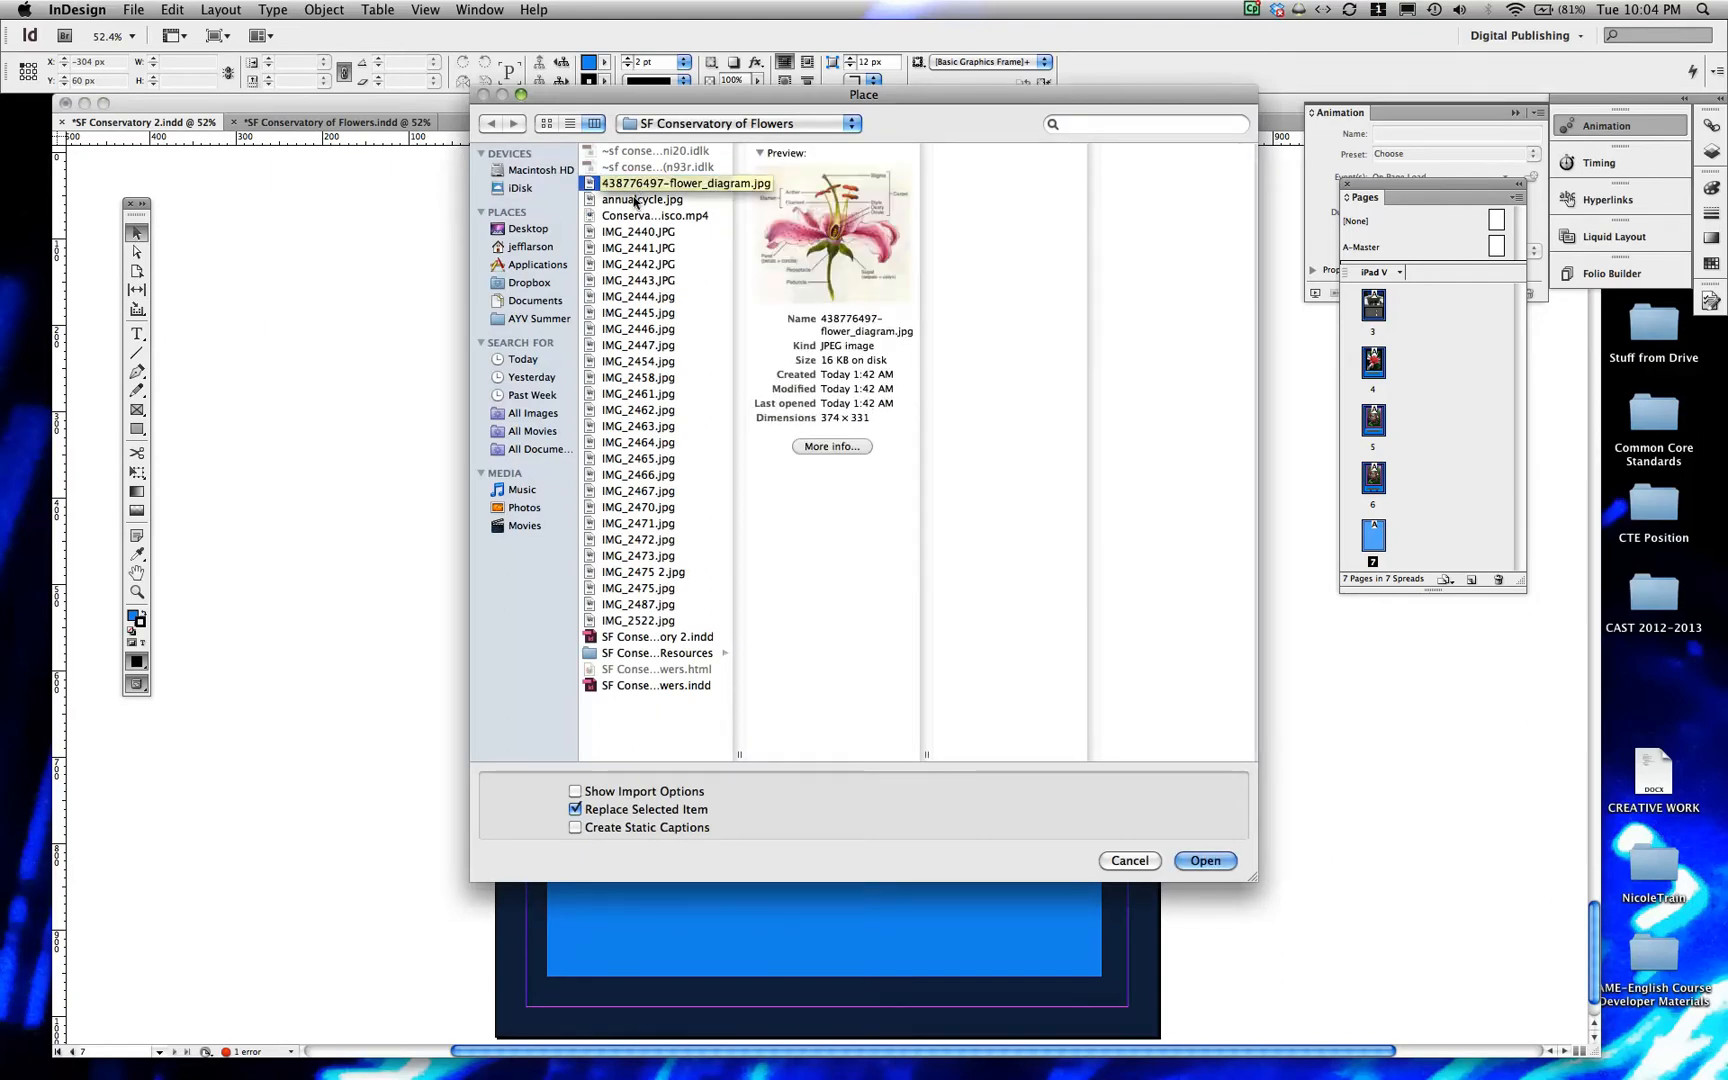
pyautogui.click(635, 200)
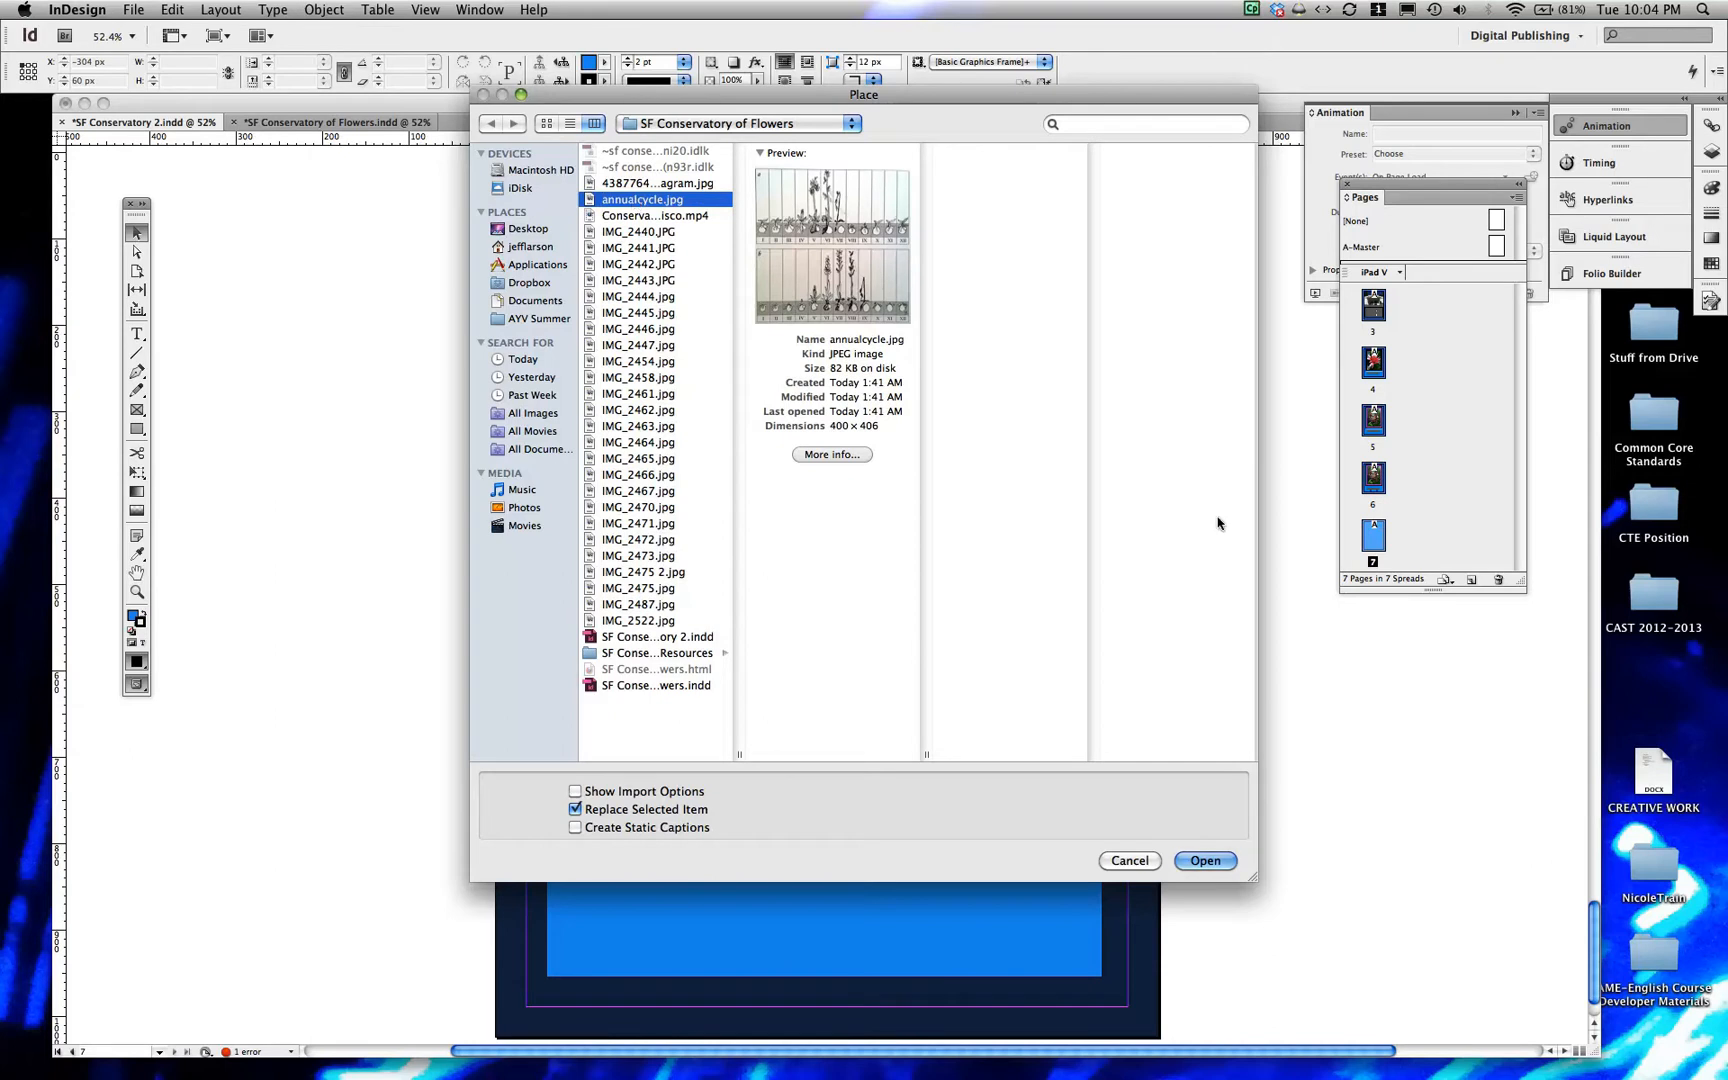
pyautogui.click(1203, 861)
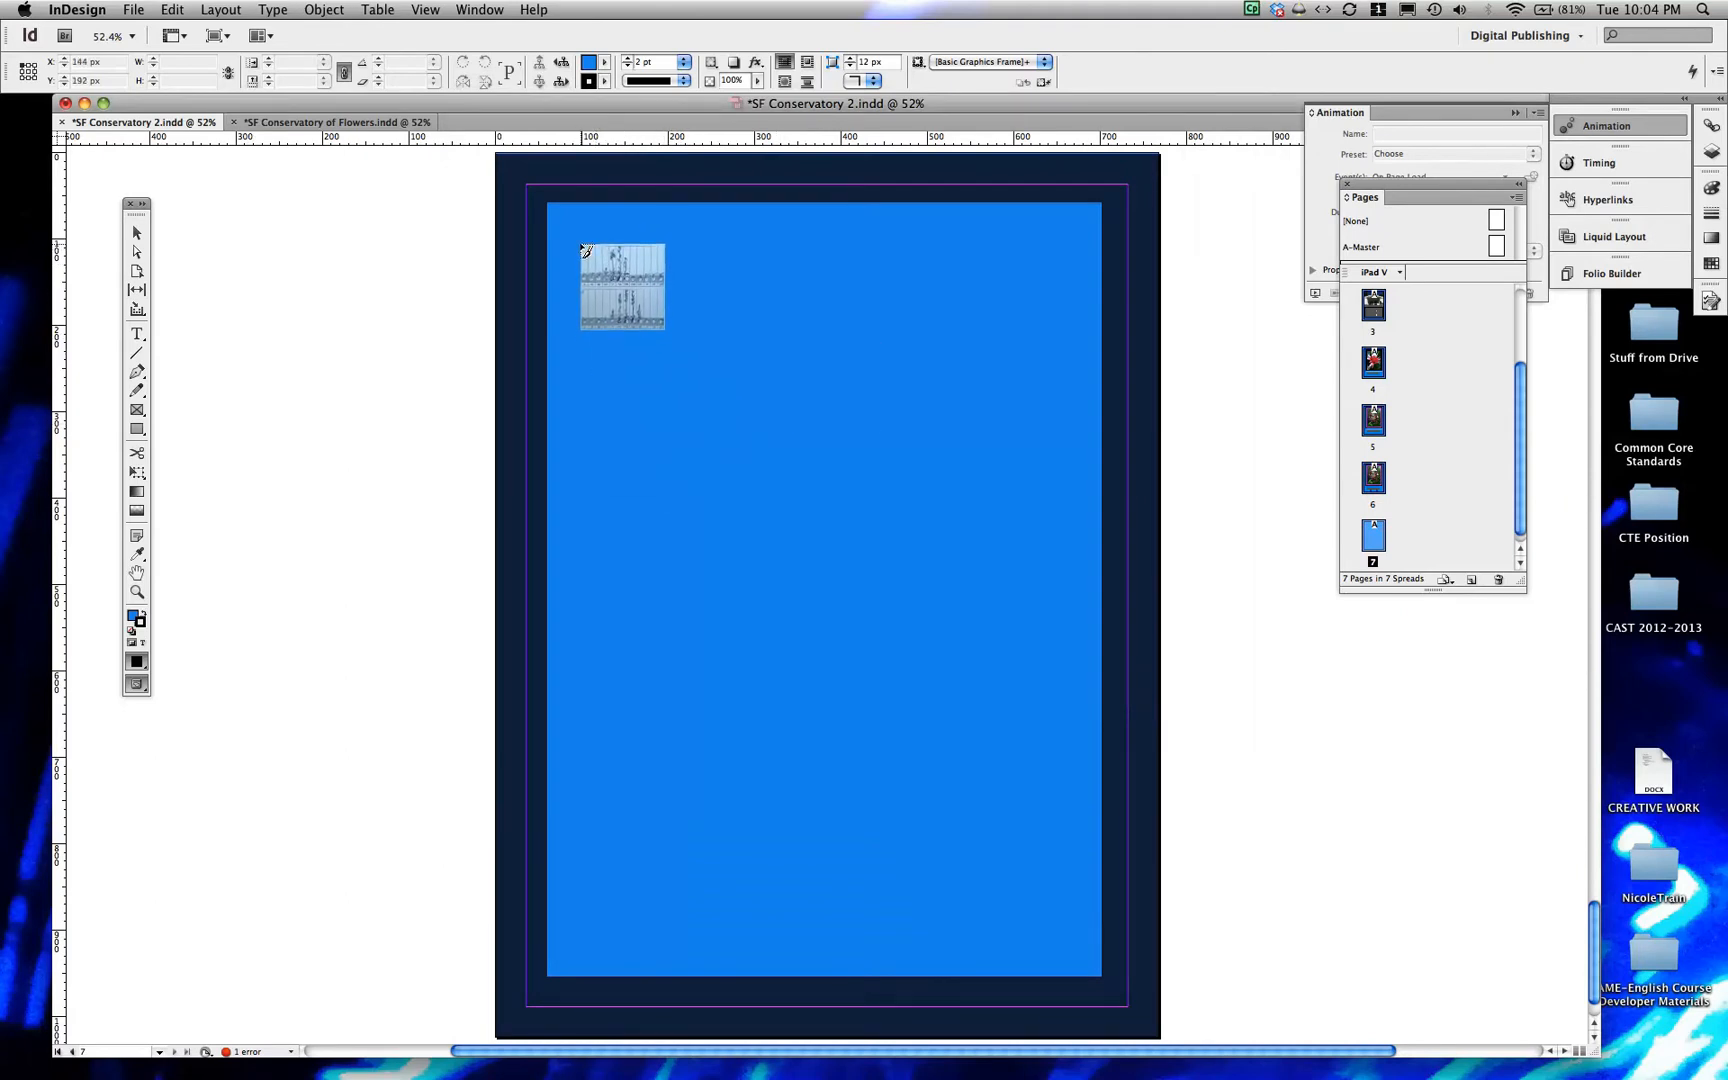
pyautogui.moveTo(570, 236); pyautogui.dragTo(887, 540)
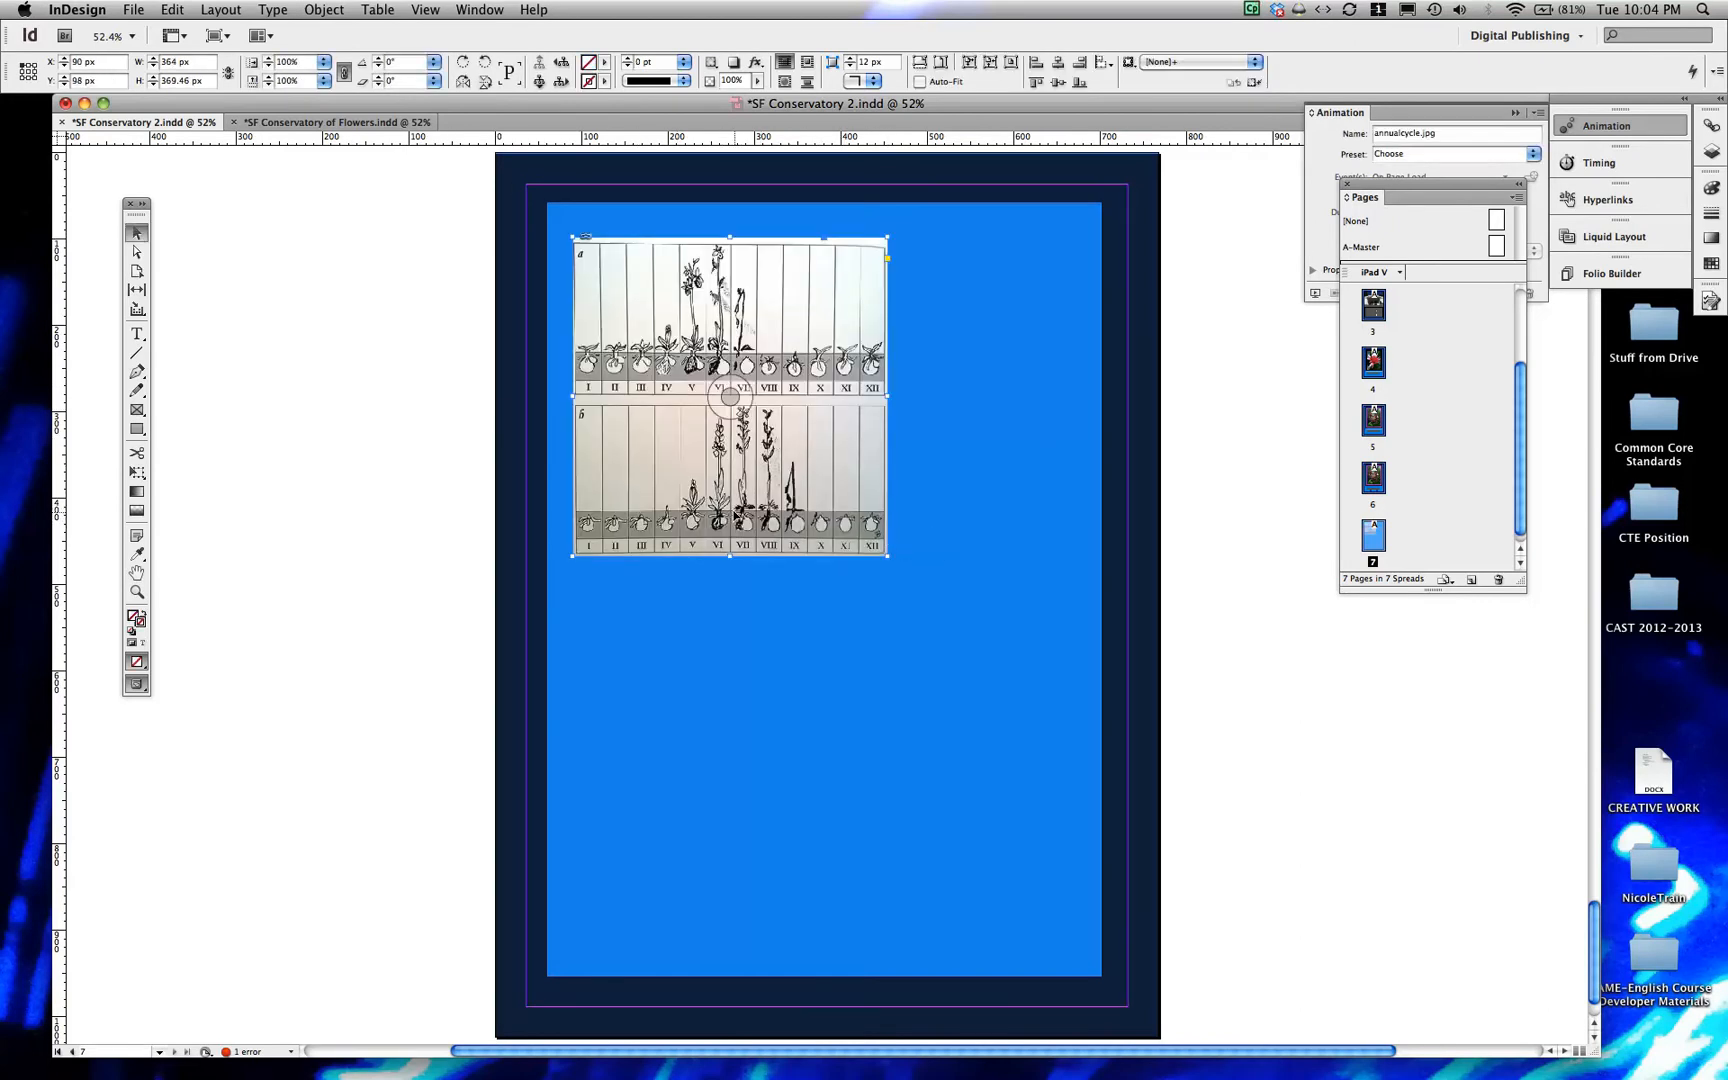
# Place 438776497-flower_diagram.jpg below the annual cycle picture, about 358 px wide and 317 px high, without replacing that picture
pyautogui.click(131, 8)
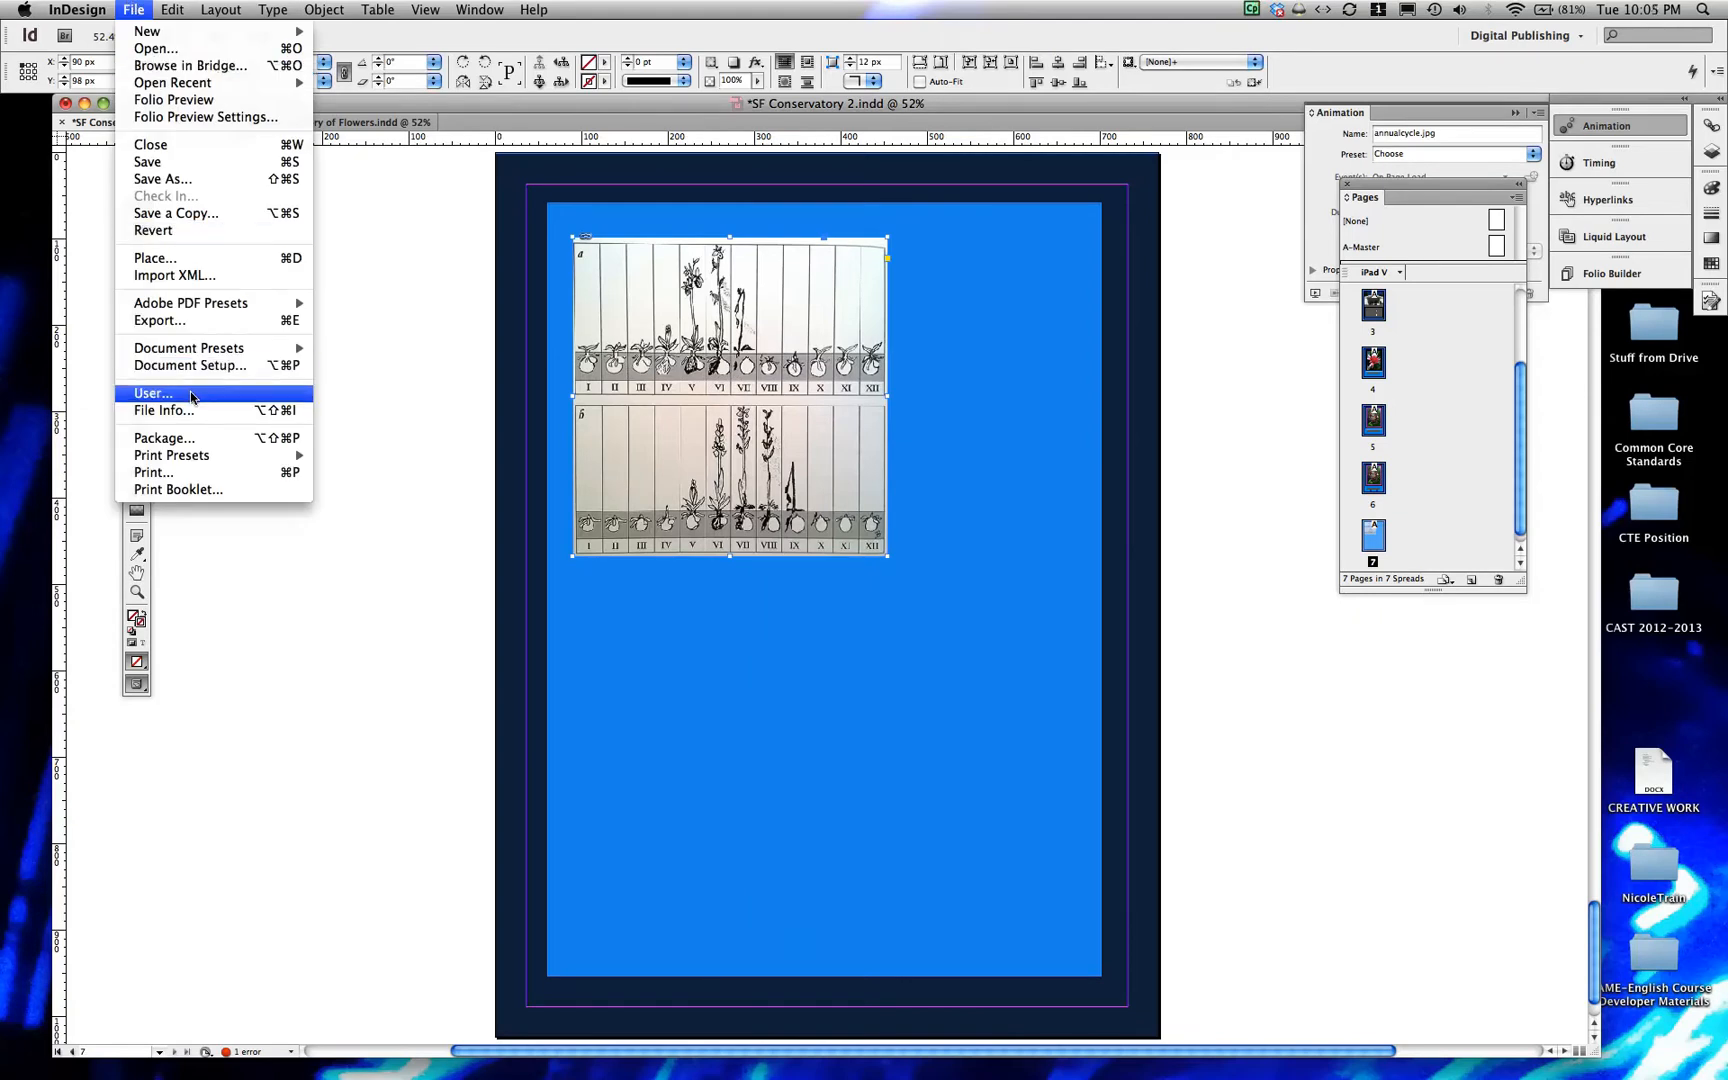
pyautogui.click(187, 259)
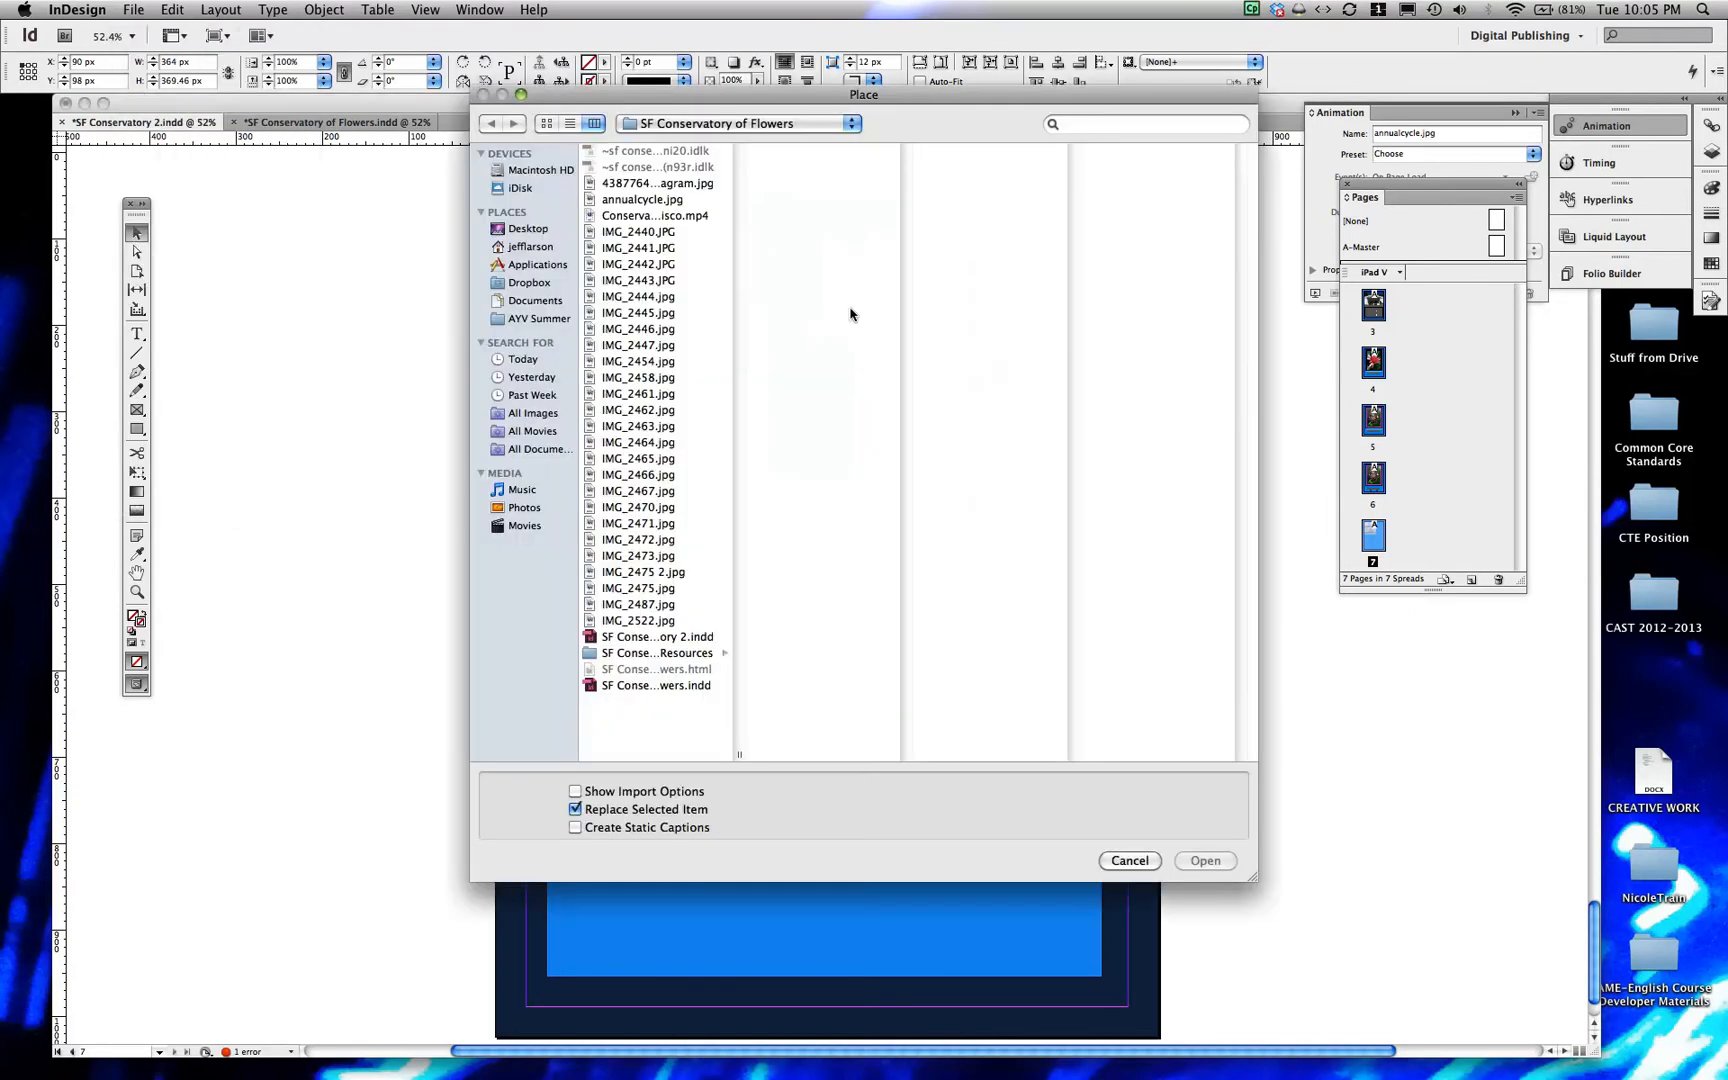
pyautogui.click(636, 184)
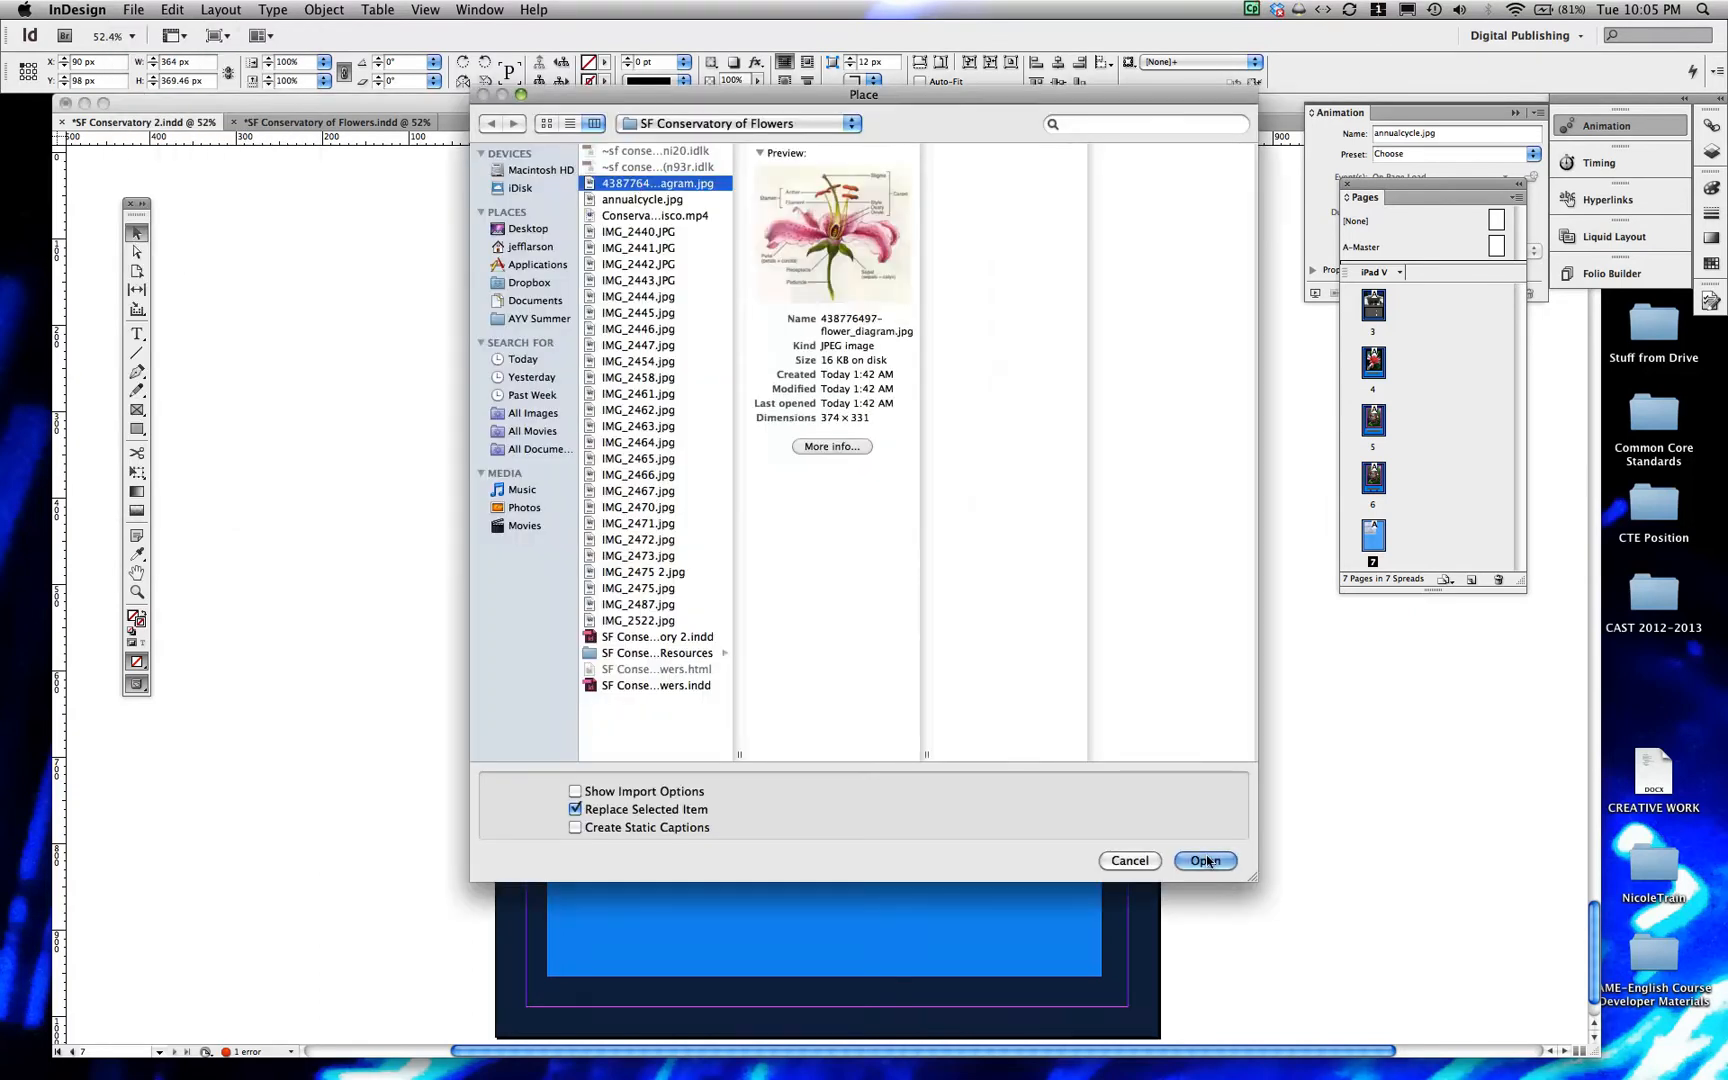
pyautogui.click(1206, 861)
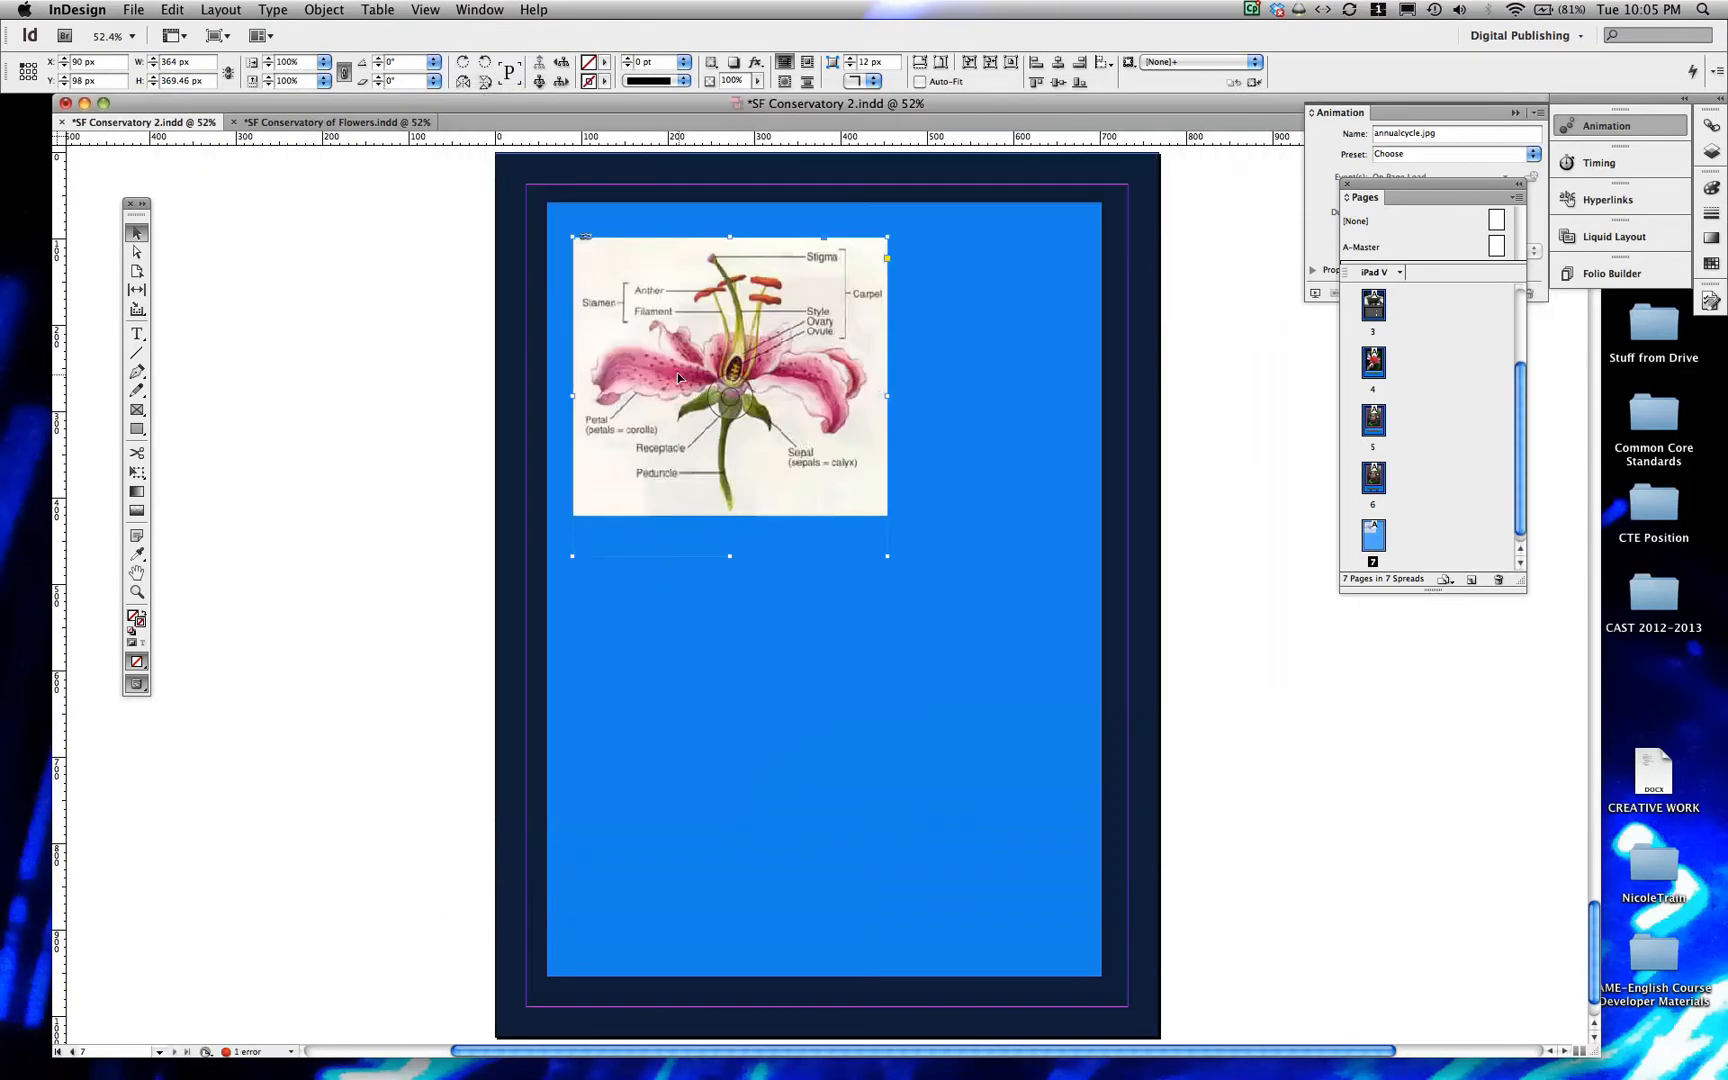
pyautogui.press('super+z')
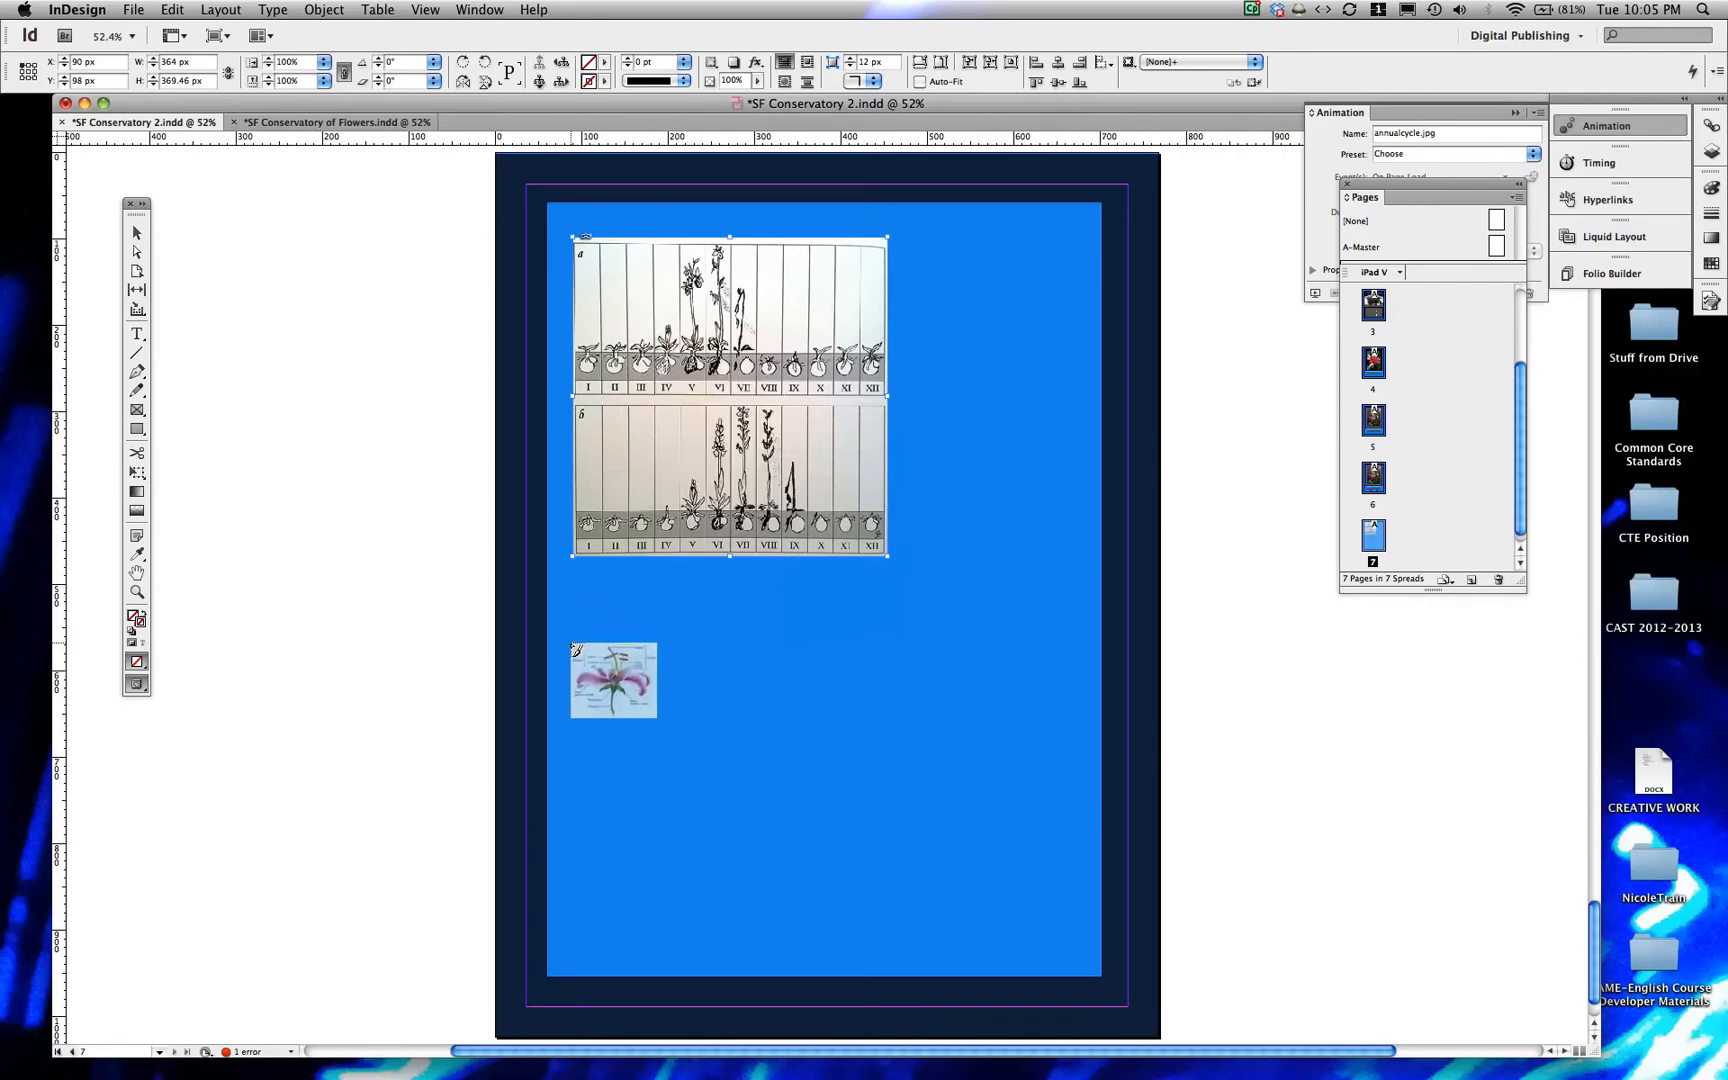
pyautogui.moveTo(577, 649); pyautogui.dragTo(888, 921)
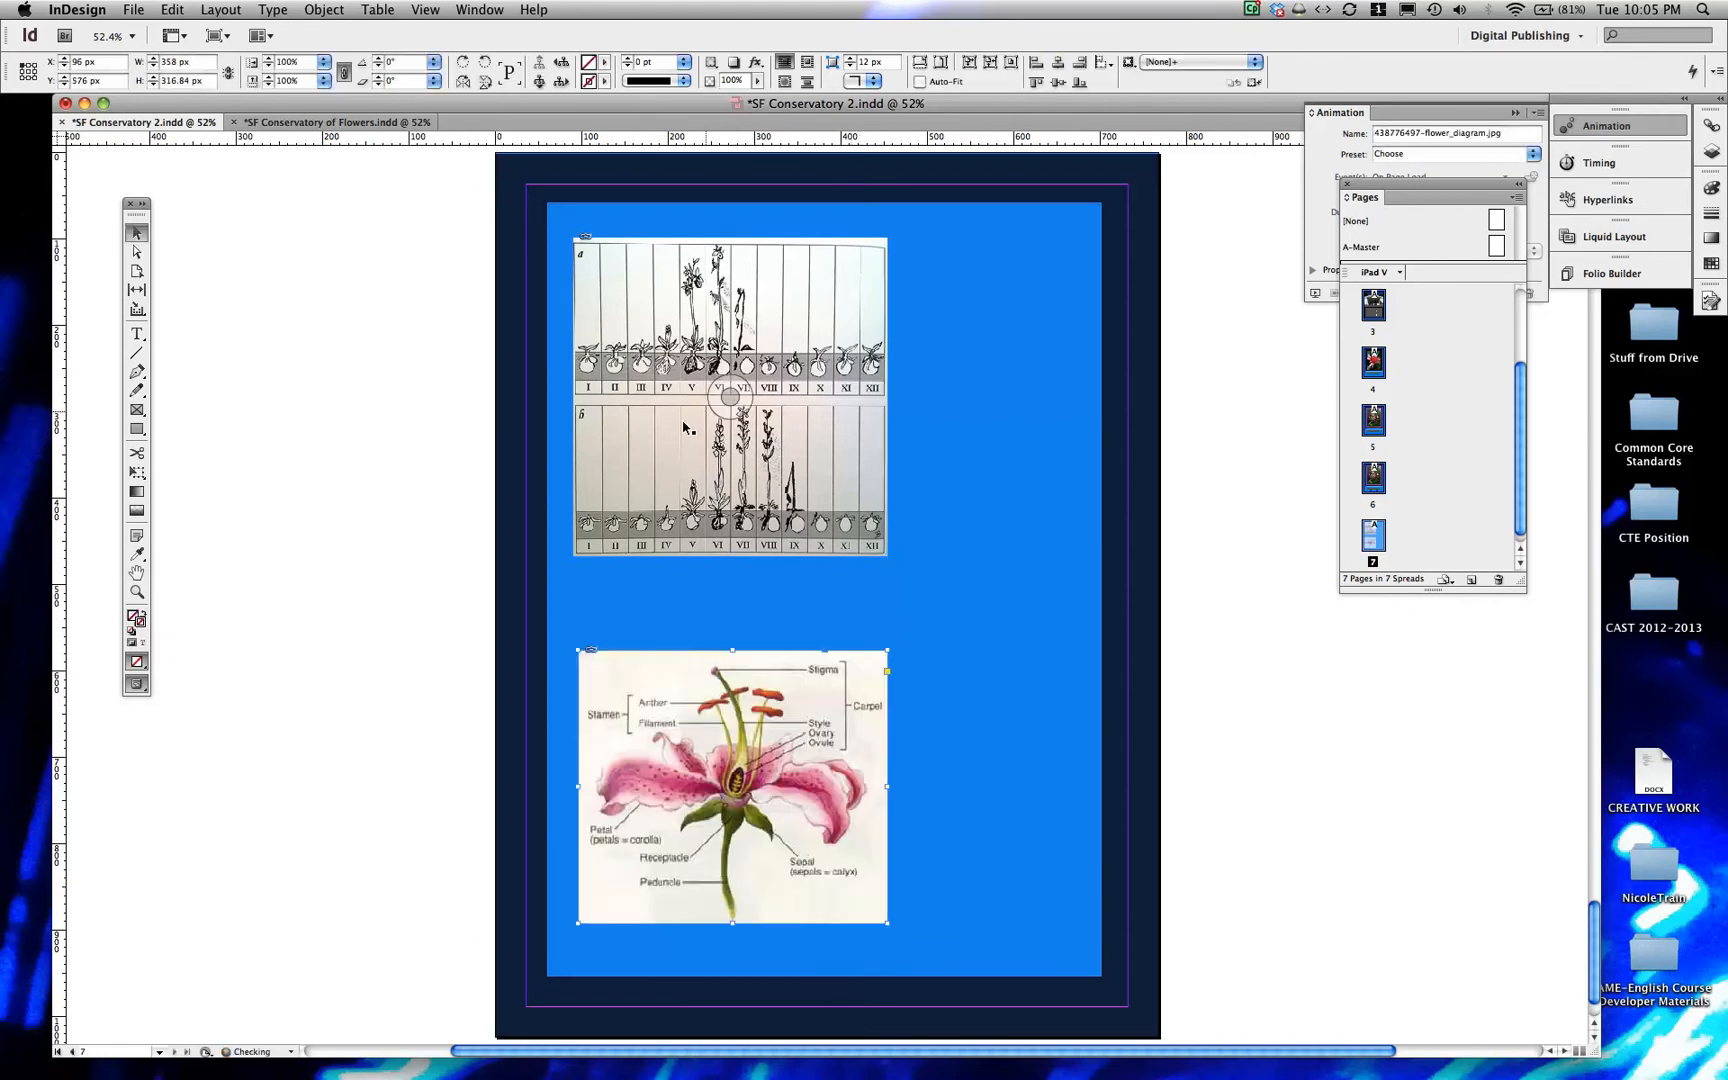
# Enlarge the flower diagram's frame to about 364 by 331 px and position it at X 90 px, Y 572 px under the annual cycle picture
pyautogui.moveTo(616, 697); pyautogui.dragTo(613, 697)
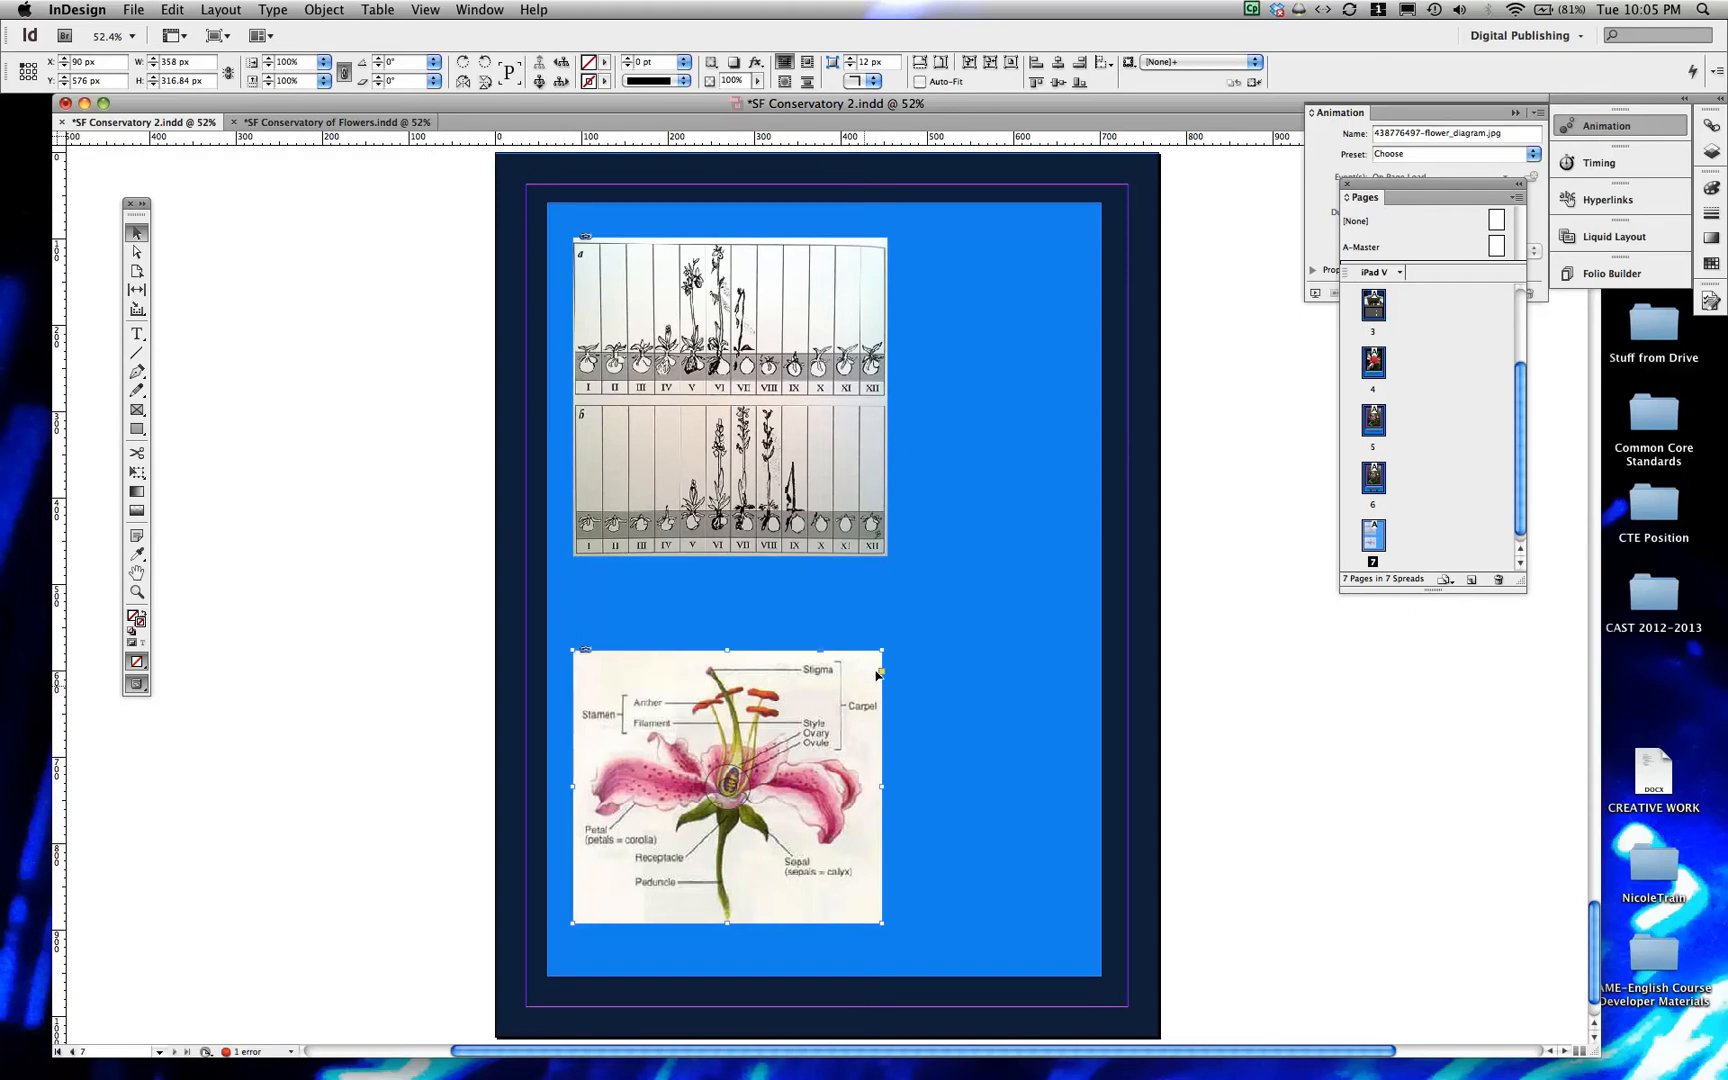
pyautogui.moveTo(877, 640); pyautogui.dragTo(885, 637)
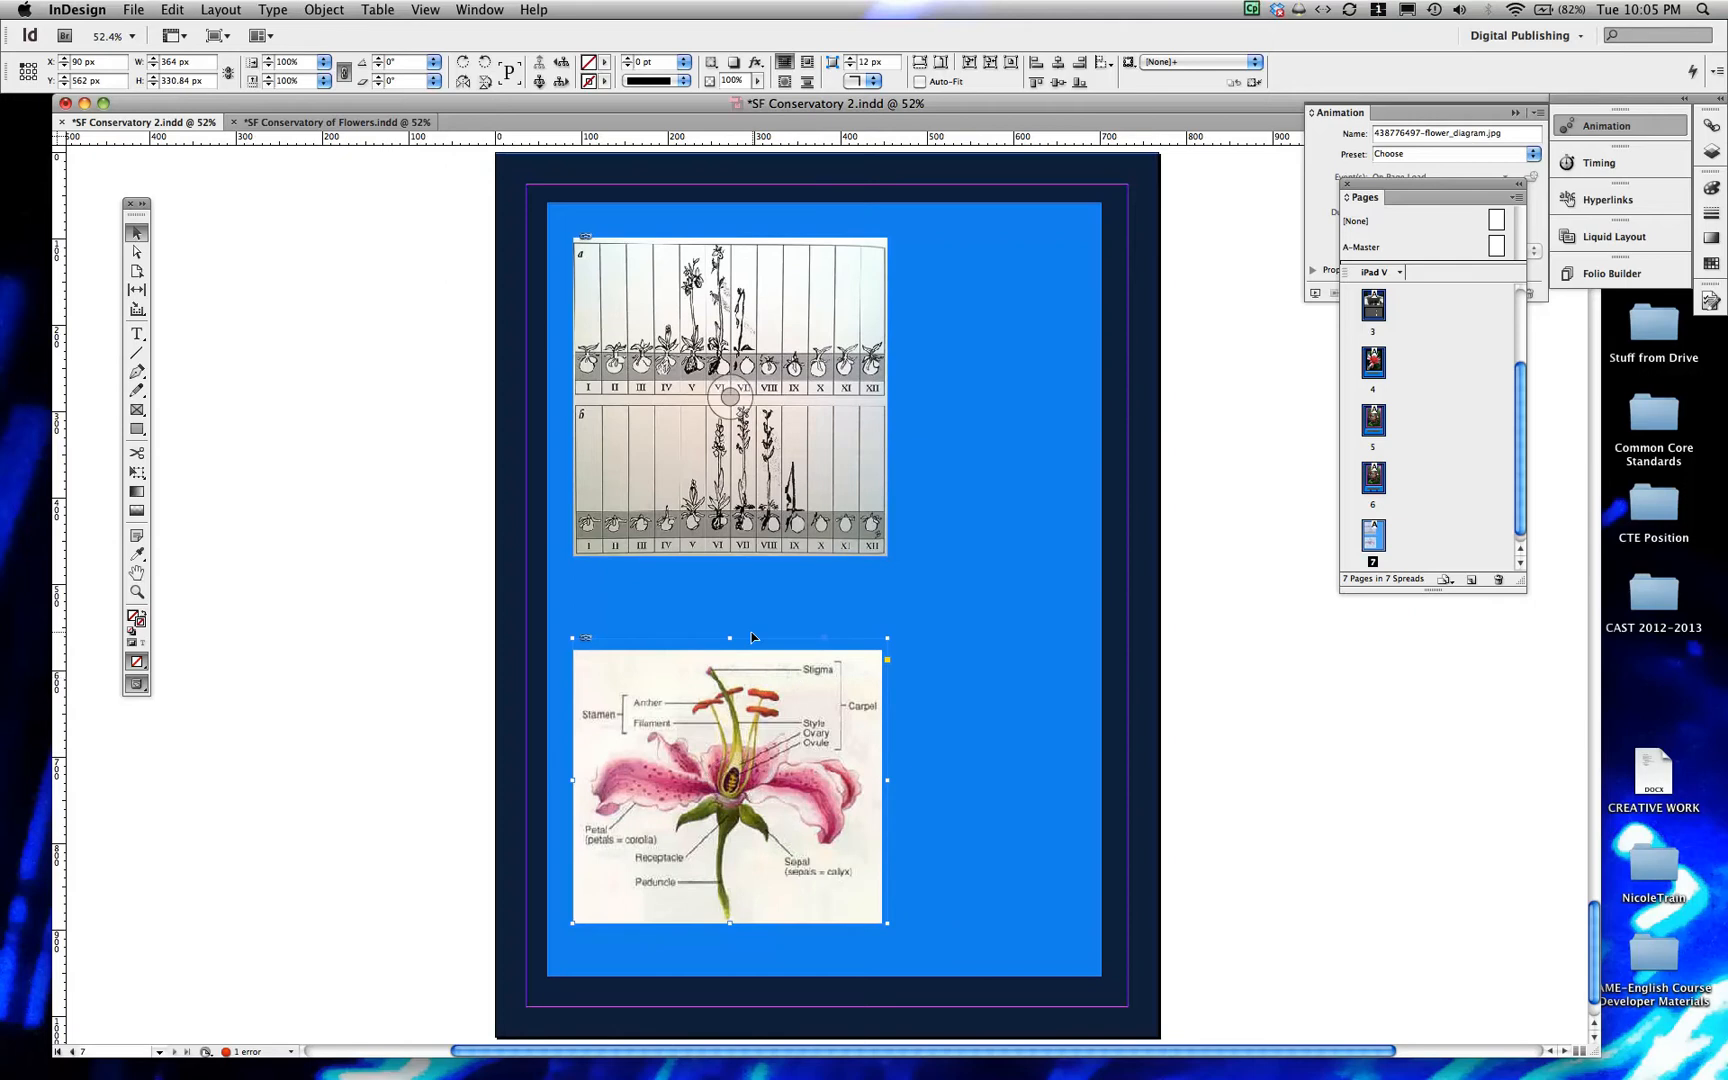
pyautogui.press('Up')
pyautogui.press('Up')
pyautogui.press('Up')
pyautogui.press('Up')
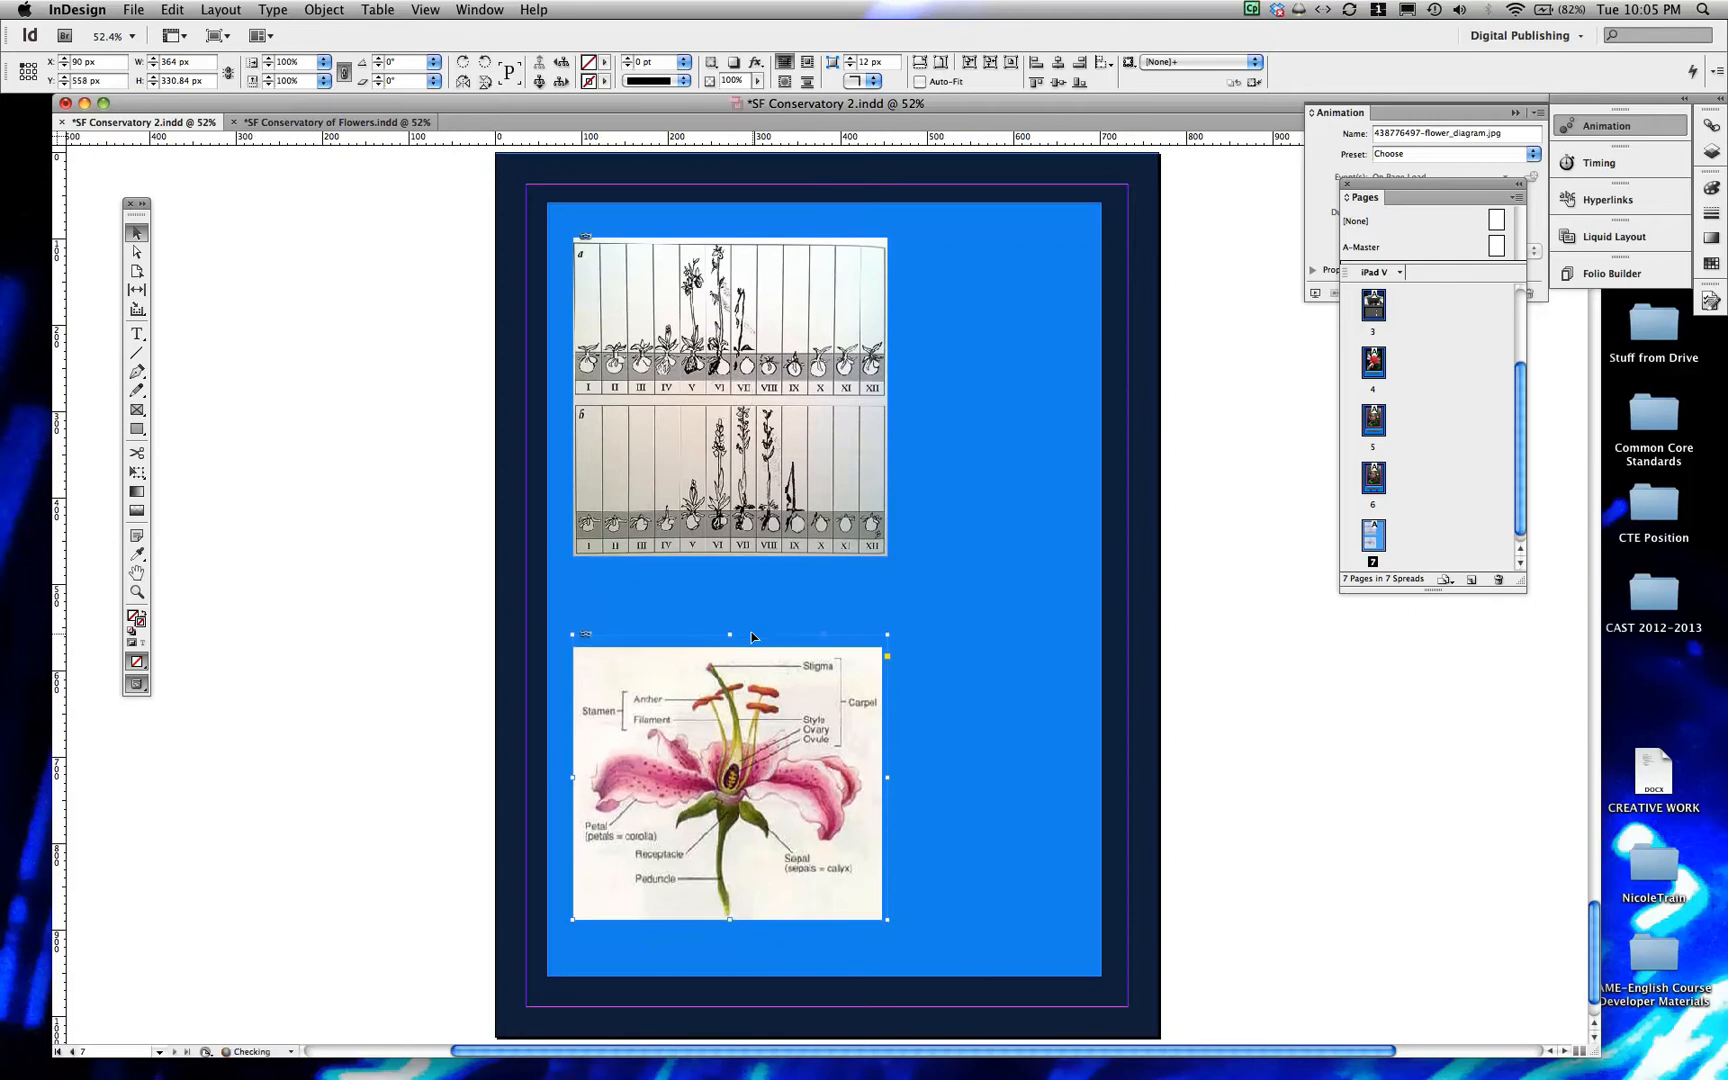
pyautogui.press('Down')
pyautogui.press('Down')
pyautogui.press('Down')
pyautogui.press('Down')
pyautogui.press('Down')
pyautogui.press('Down')
pyautogui.press('Down')
pyautogui.press('Down')
pyautogui.press('Down')
pyautogui.press('Down')
pyautogui.press('Down')
pyautogui.press('Down')
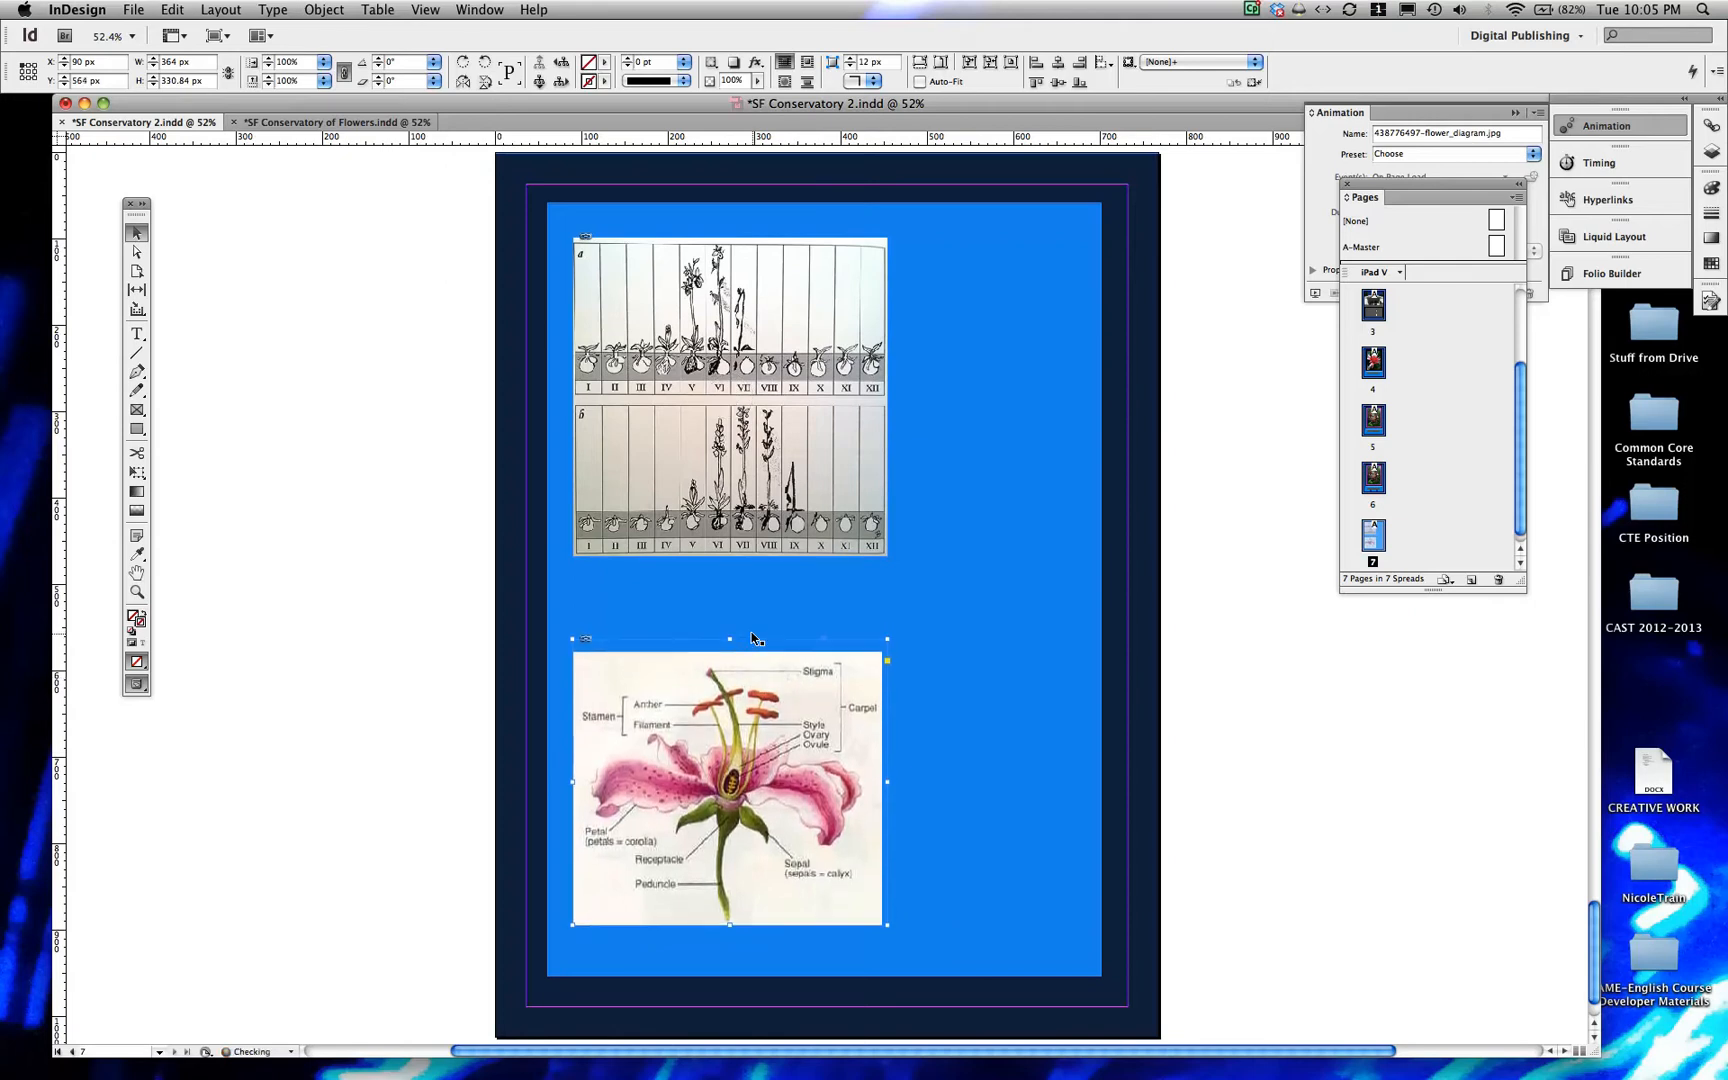
pyautogui.press('Down')
pyautogui.press('Down')
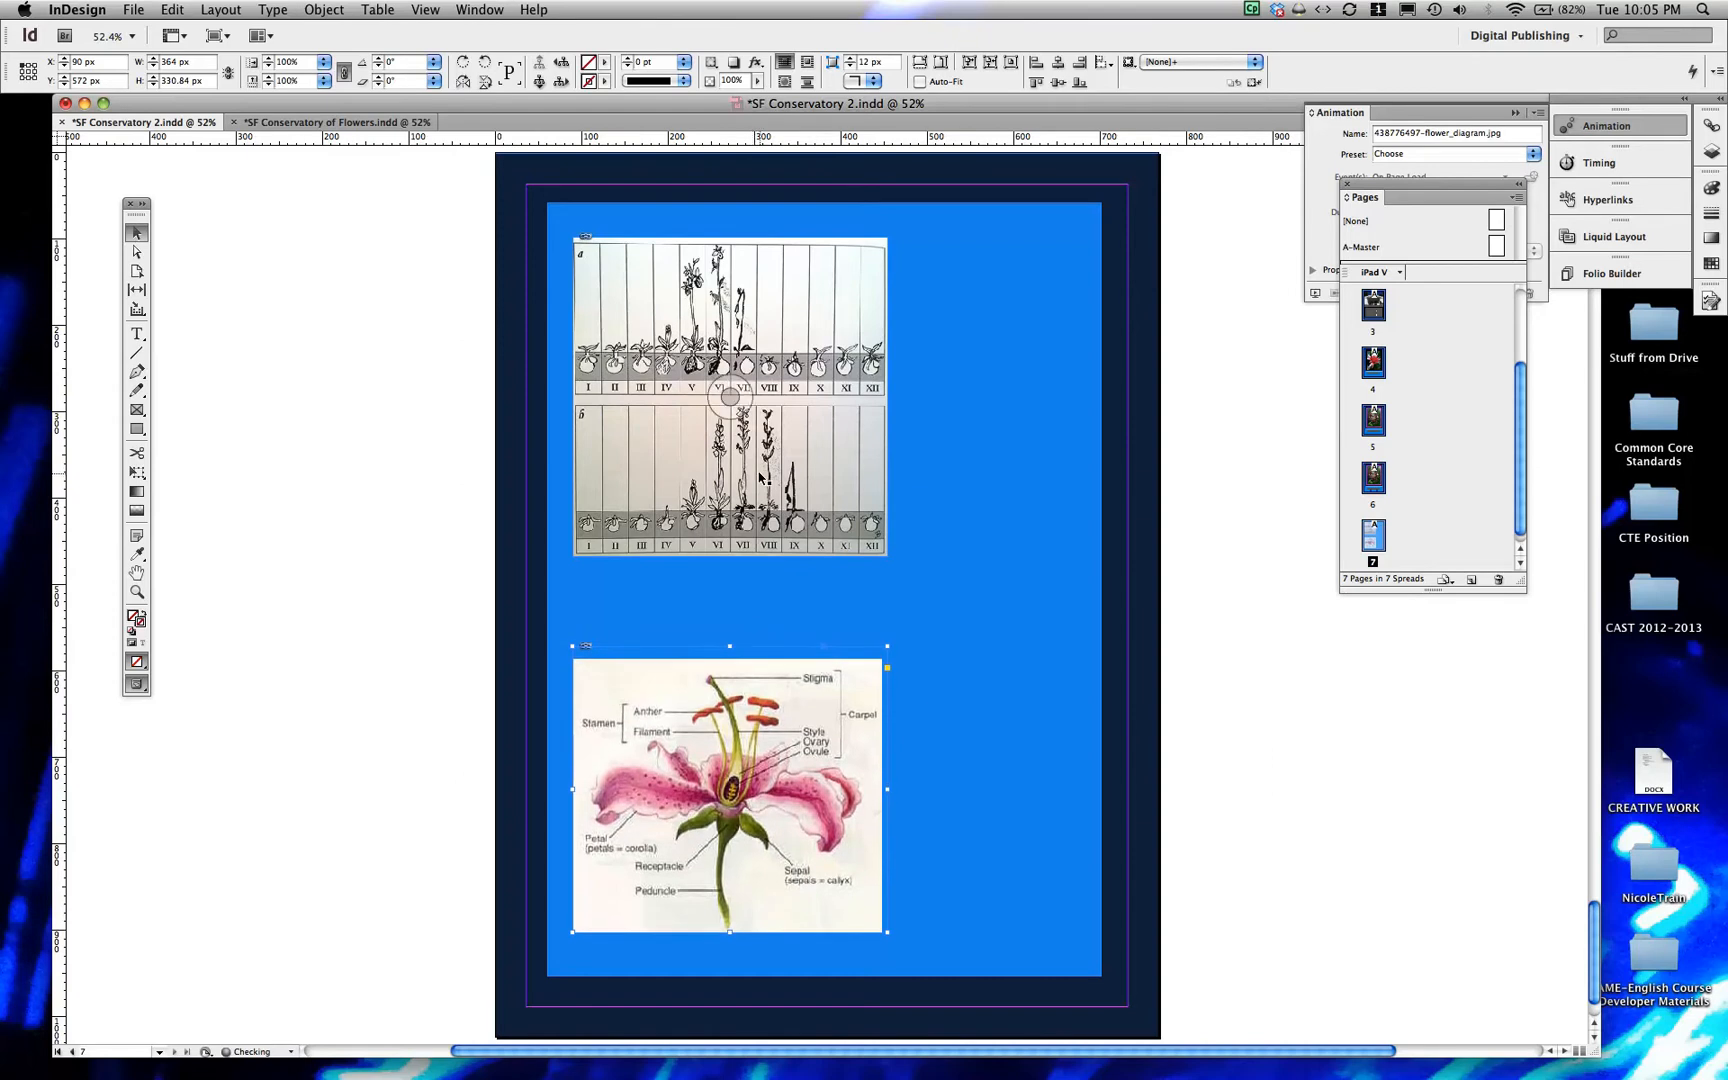
# Nudge the annual cycle picture down to about Y 106 px and deselect it
pyautogui.click(845, 472)
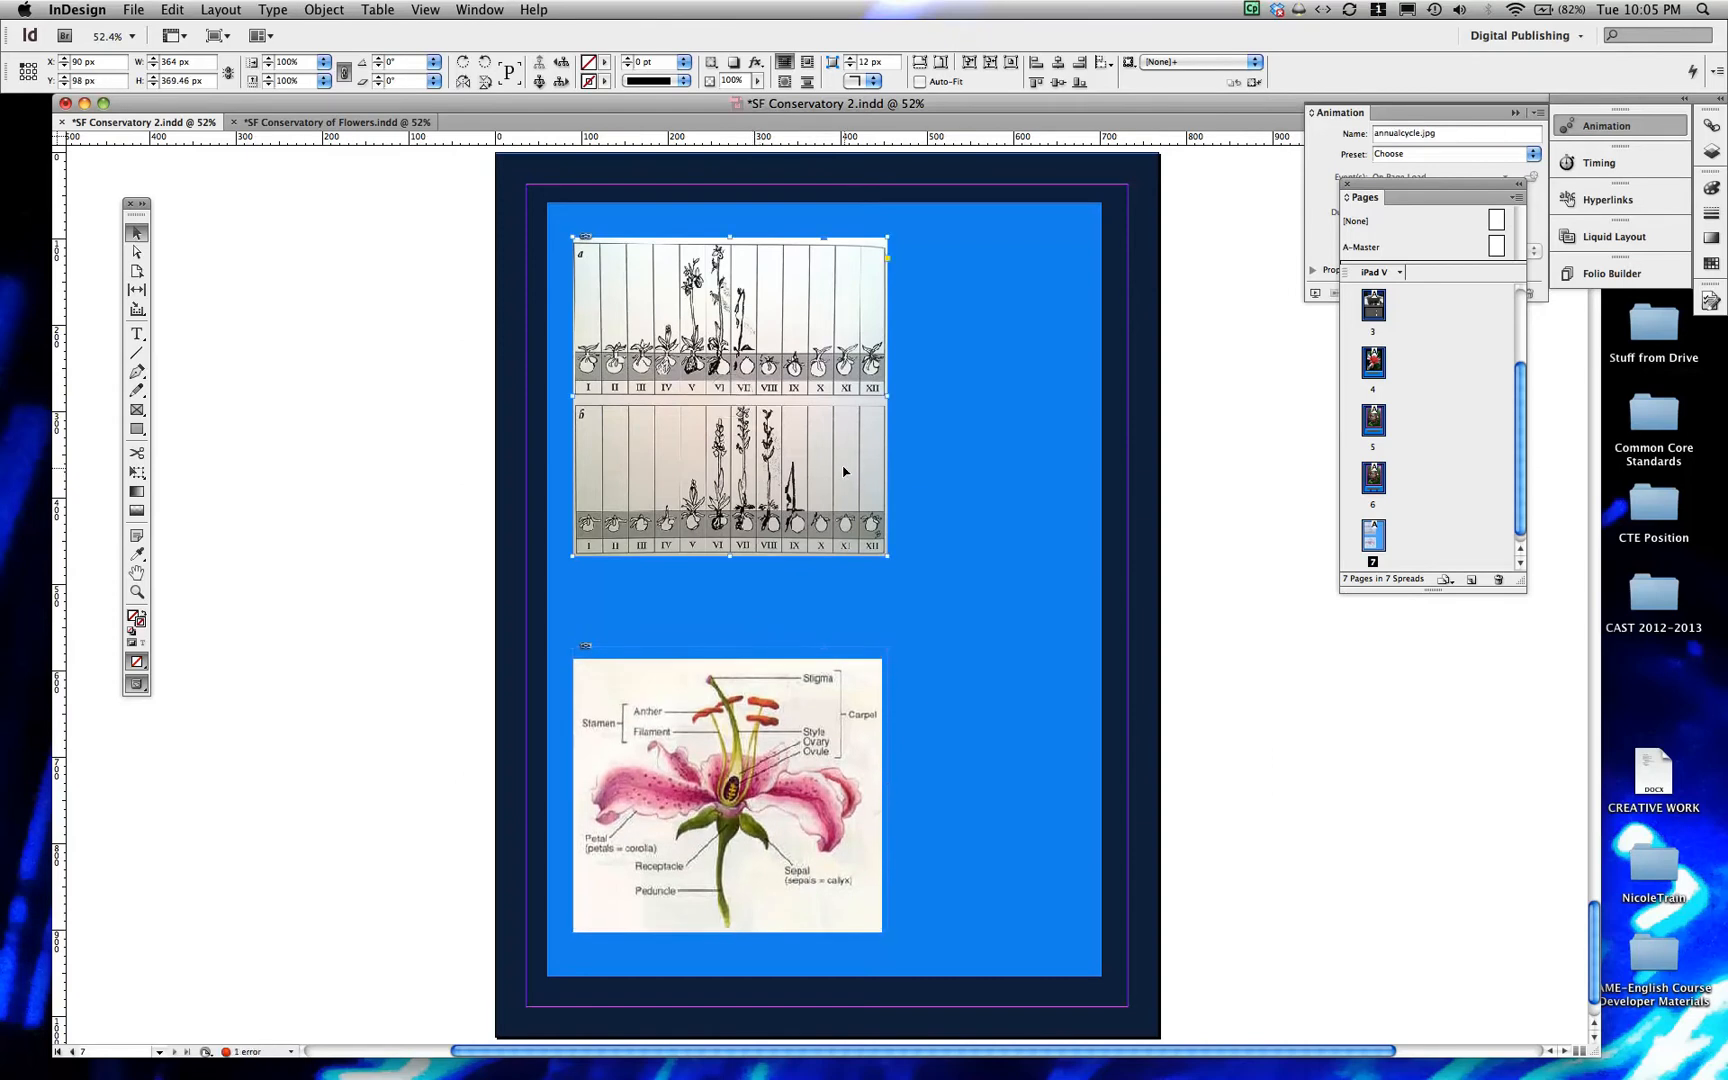
pyautogui.press('Down')
pyautogui.press('Down')
pyautogui.press('Down')
pyautogui.press('Down')
pyautogui.press('Down')
pyautogui.press('Down')
pyautogui.press('Down')
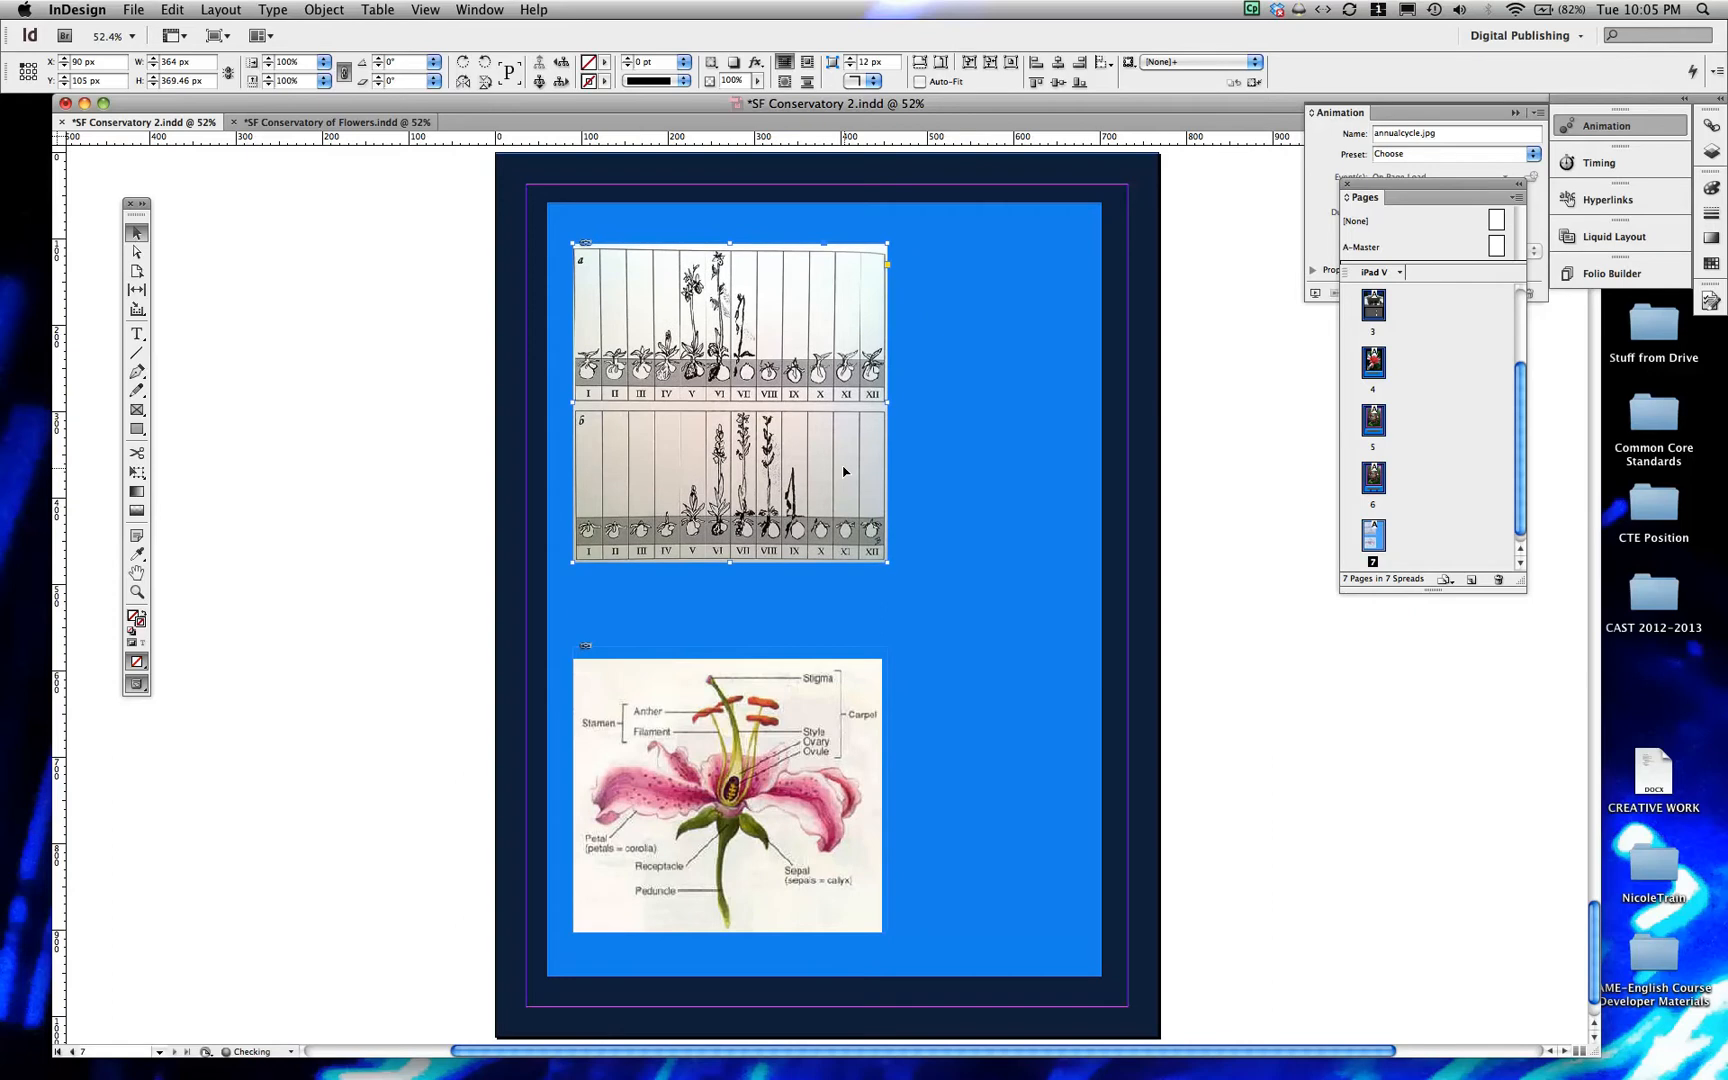
pyautogui.click(1277, 344)
pyautogui.click(637, 575)
pyautogui.moveTo(616, 545); pyautogui.dragTo(590, 549)
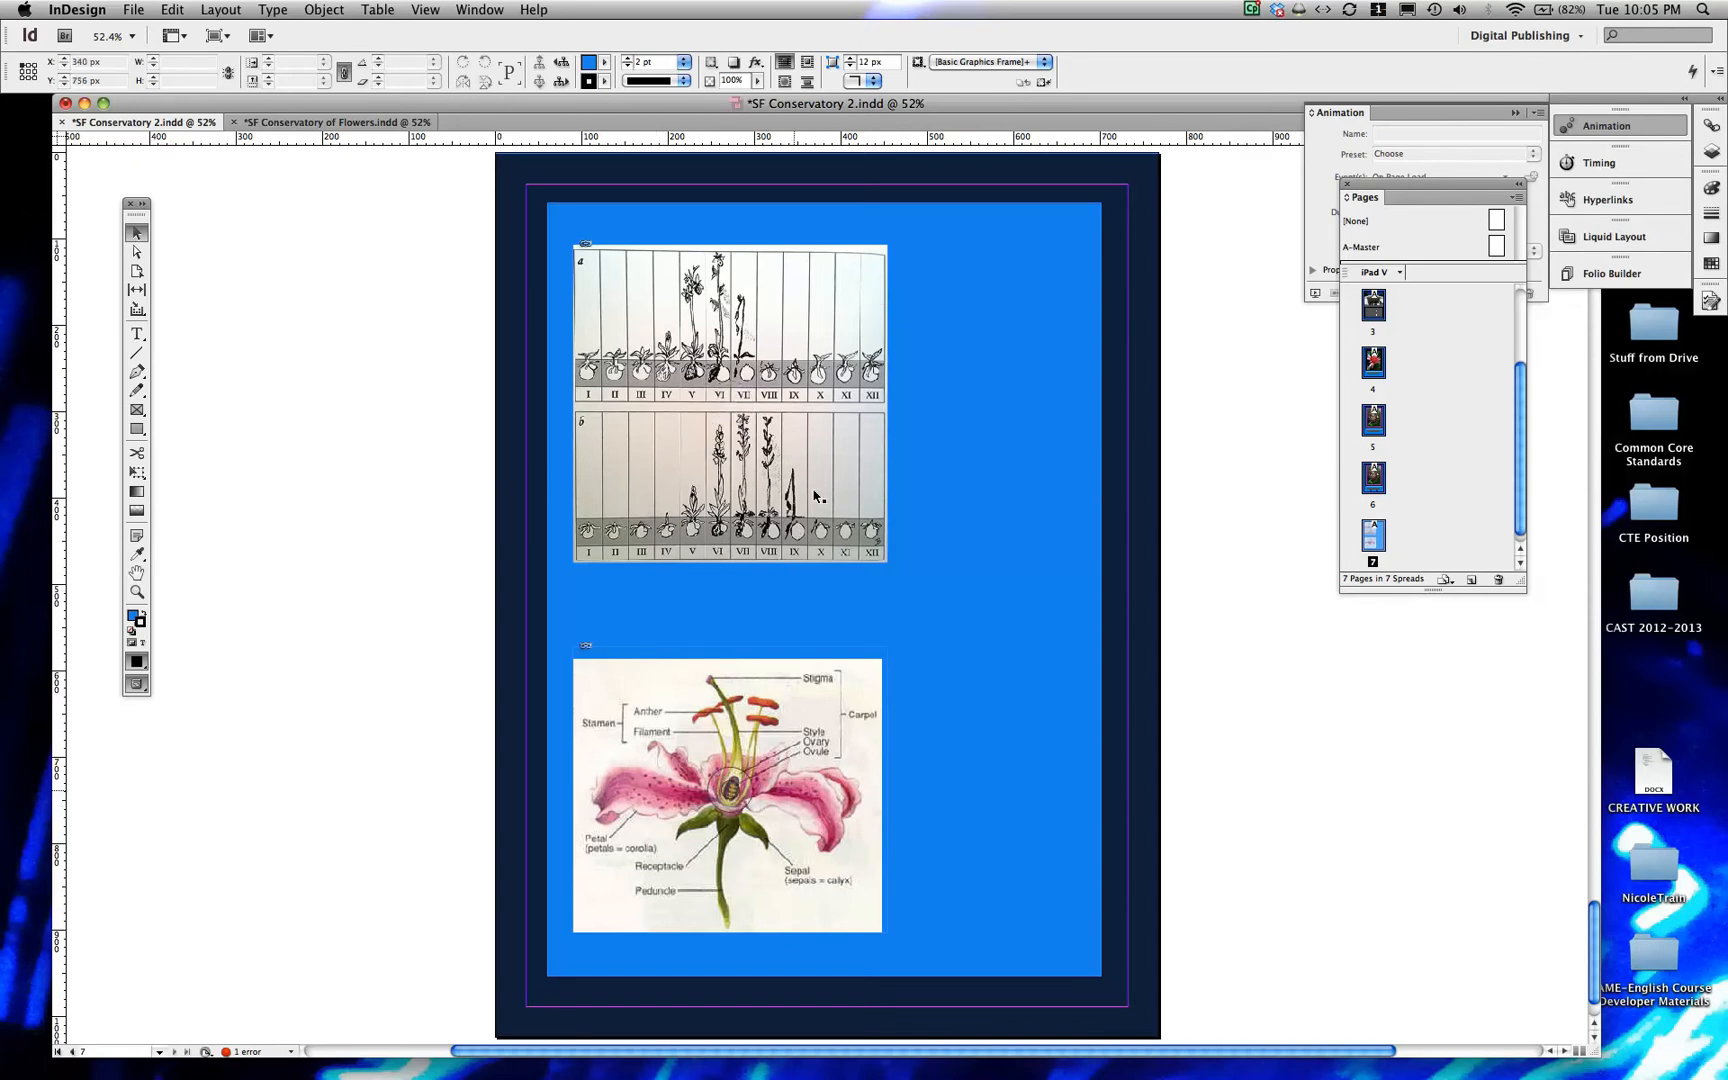
# Select the annual cycle picture, undock the Animation panel and open the picture's list of animation presets
pyautogui.click(789, 295)
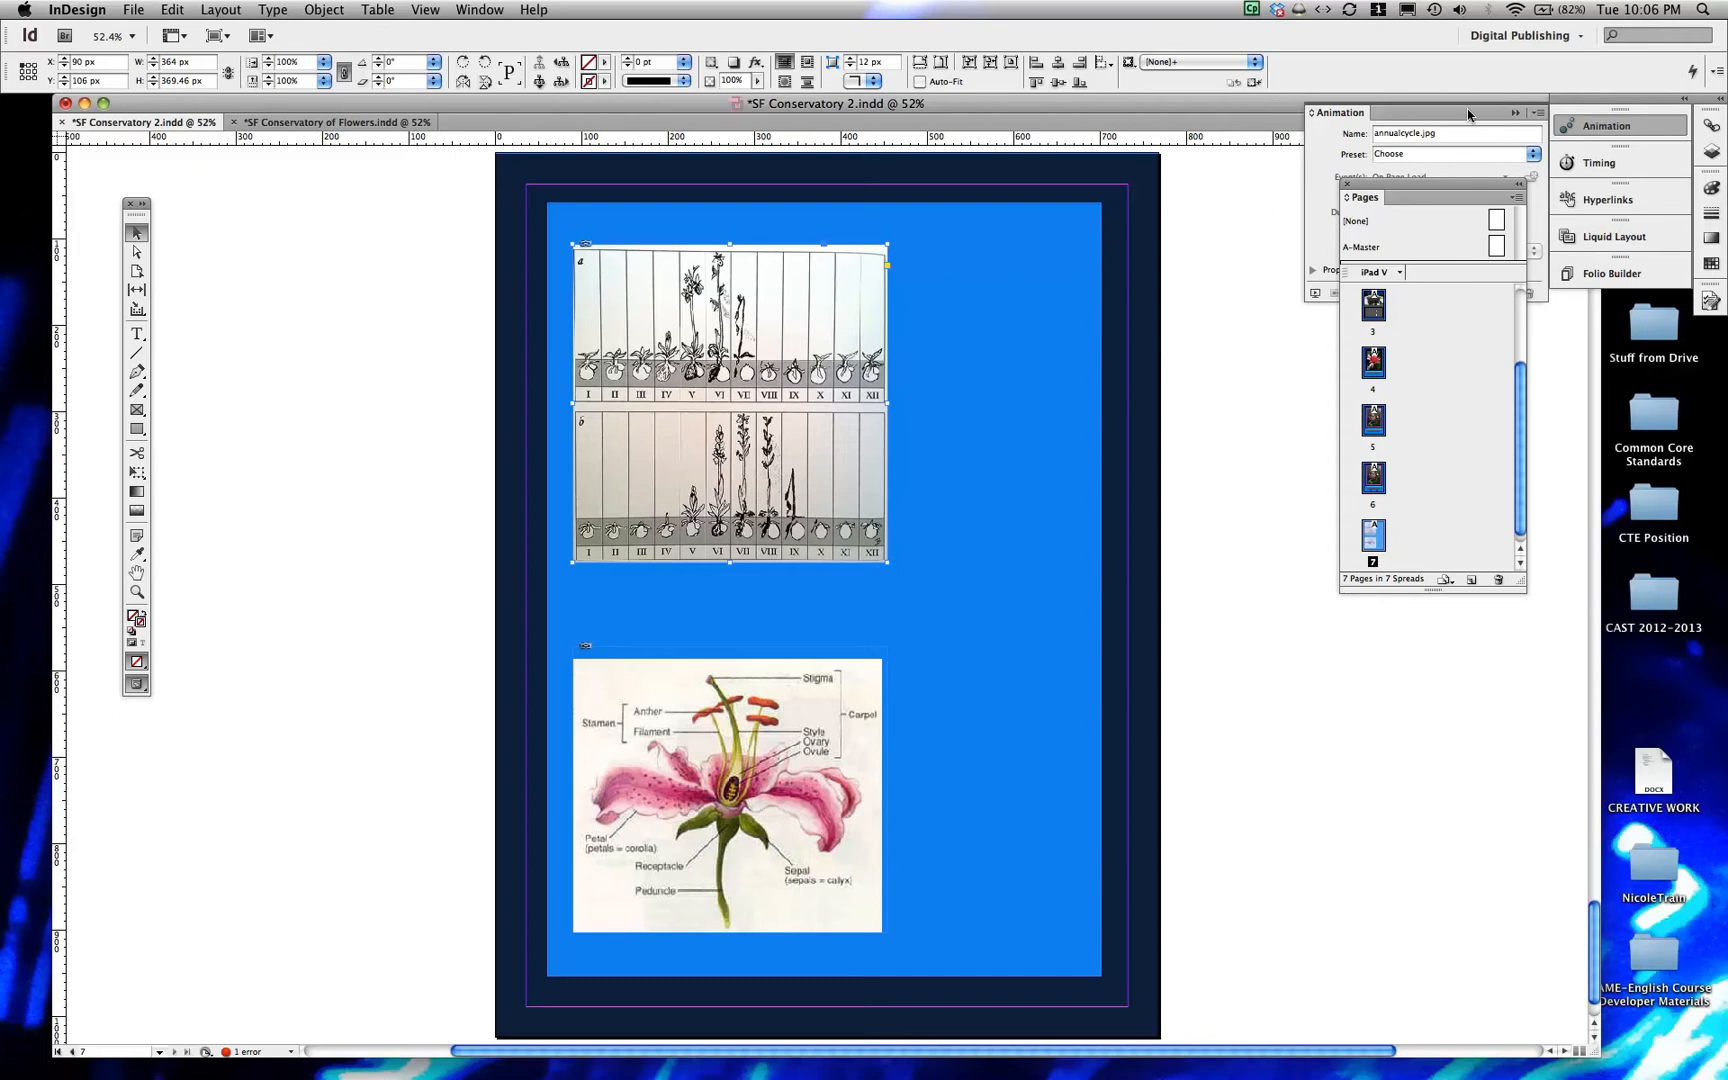
pyautogui.moveTo(1462, 116); pyautogui.dragTo(1361, 247)
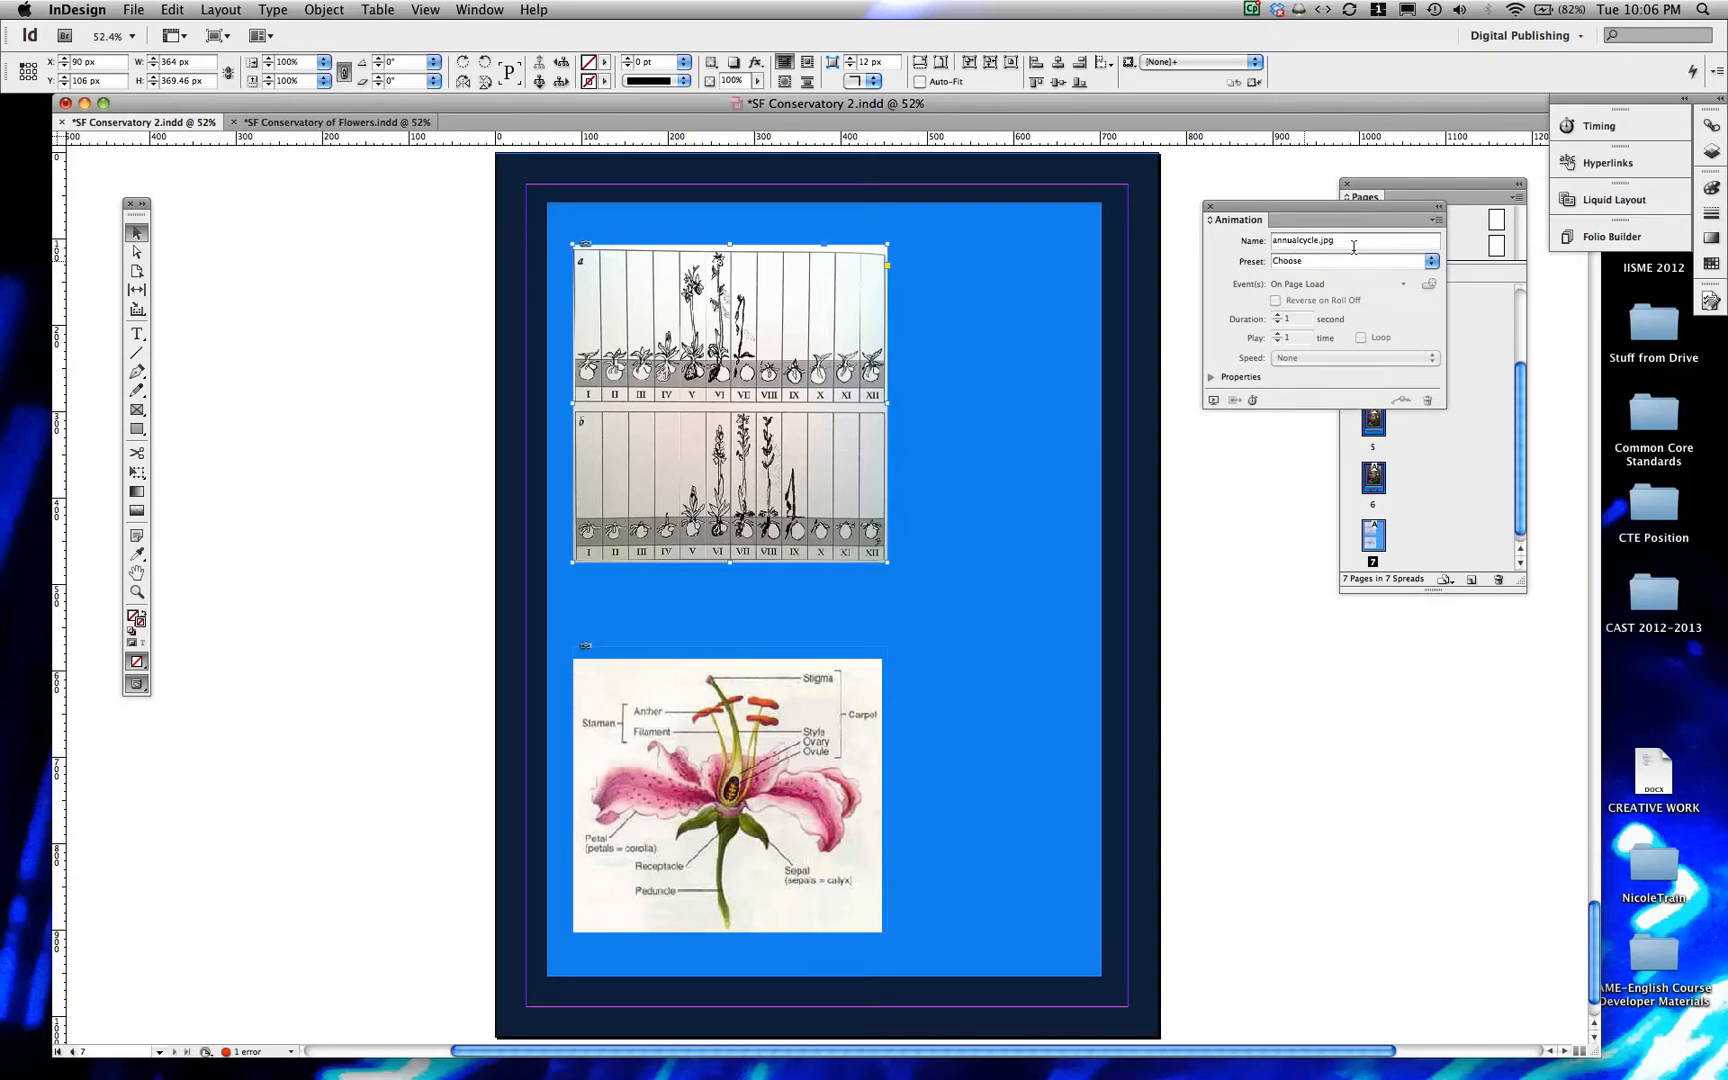
pyautogui.click(1430, 261)
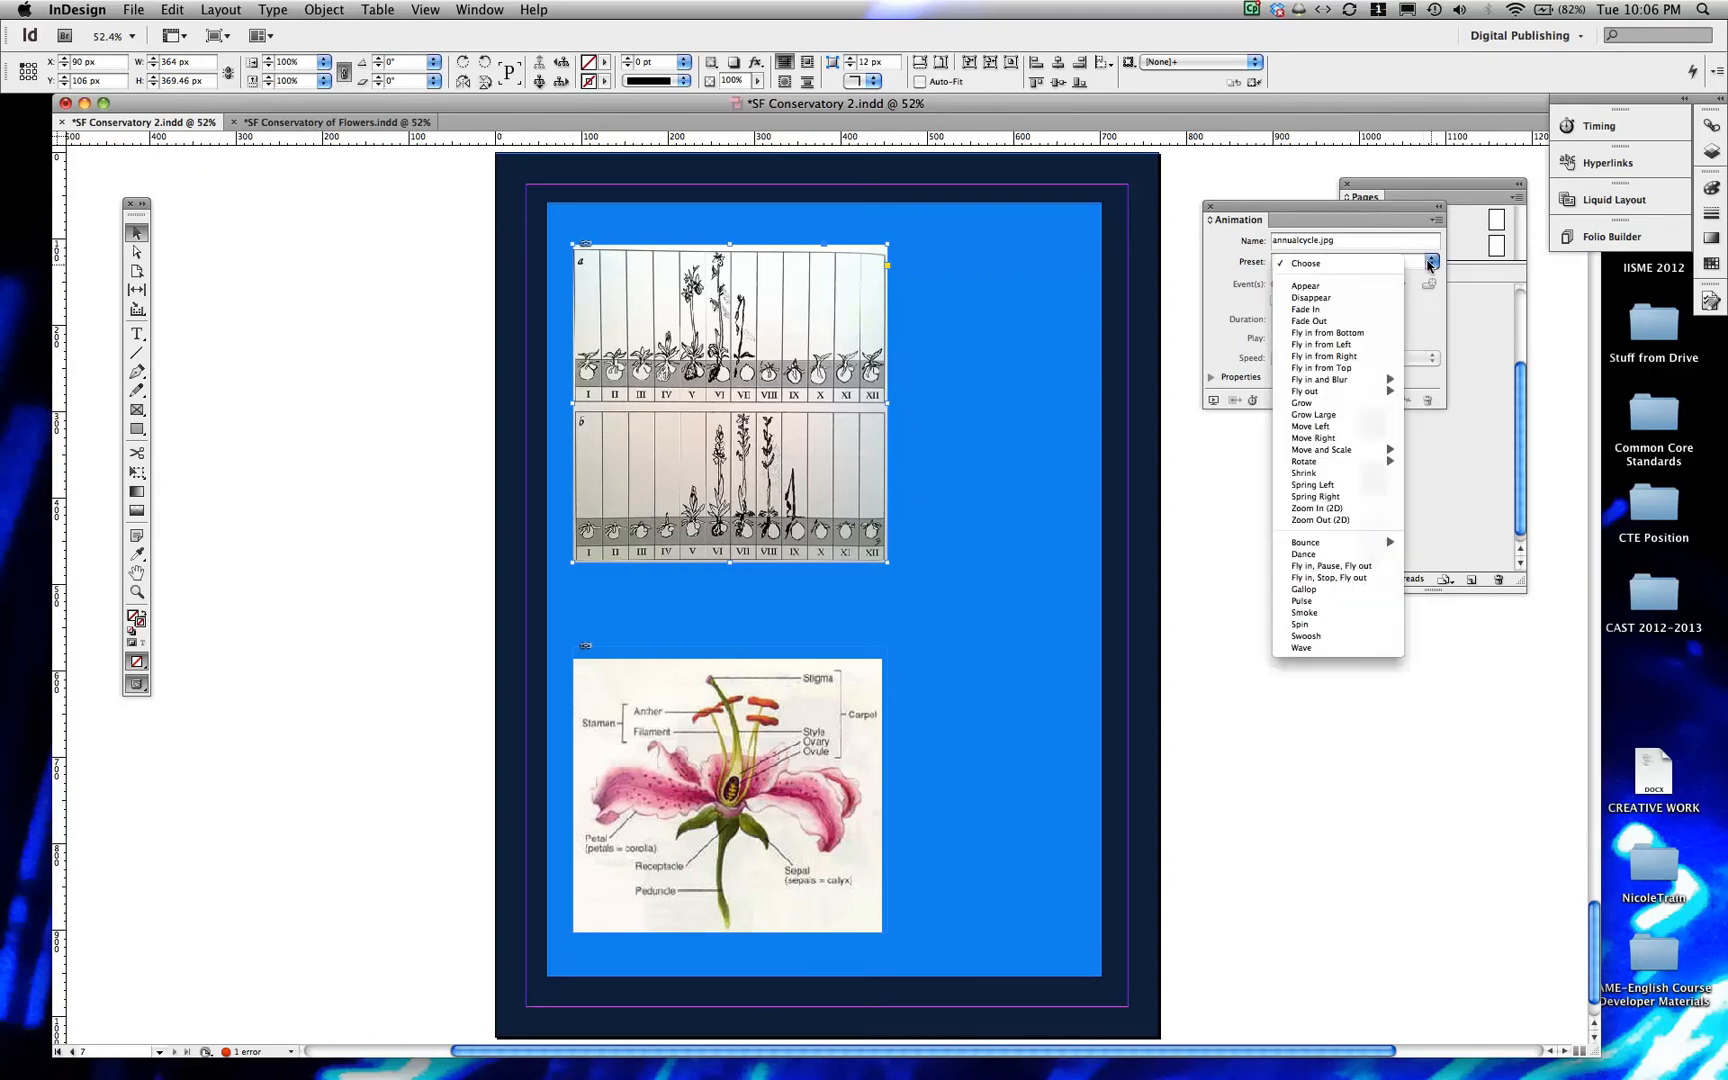